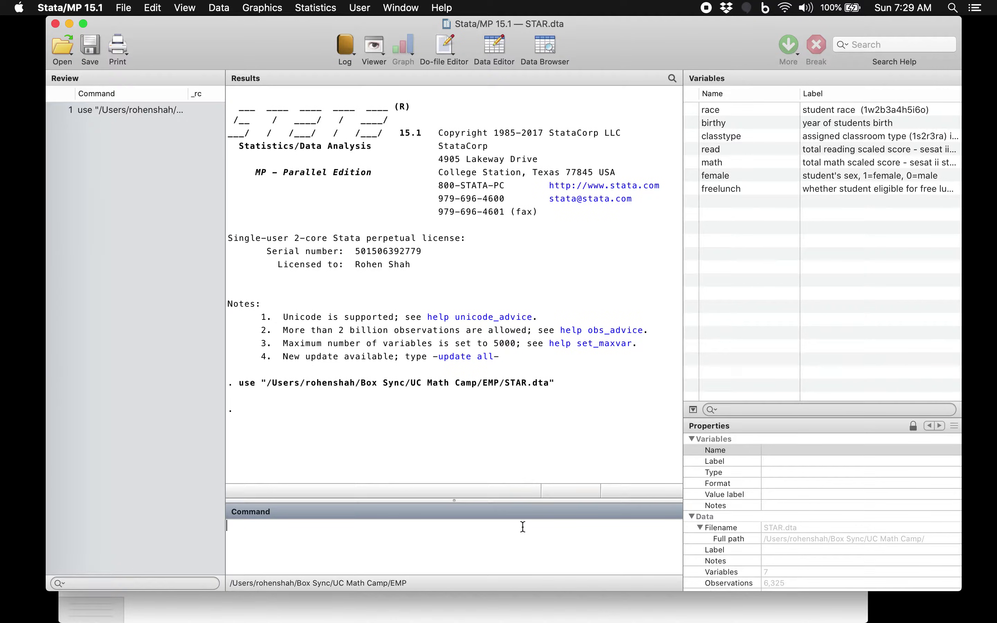
# Step: Select the math variable to check its properties and summarize it with the command sum math
pyautogui.click(767, 166)
pyautogui.click(767, 165)
pyautogui.click(526, 536)
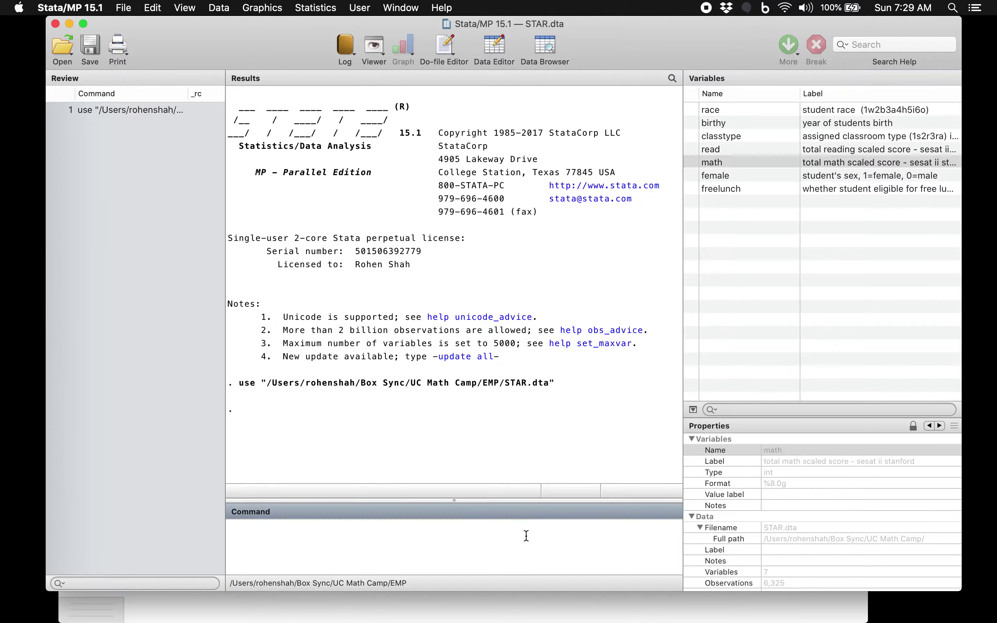
pyautogui.write('sum math')
pyautogui.press('Return')
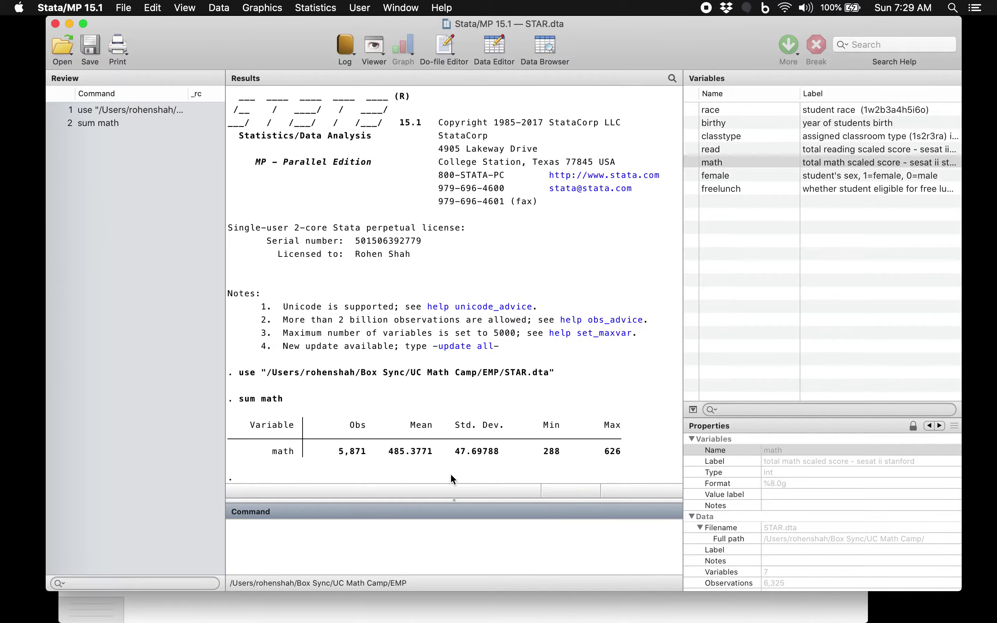
# Step: Alternate between the QuickTime Player whiteboard and Stata to compare the hypotheses with the math variable's mean and standard deviation
pyautogui.hotkey('ctrl', 'Up')
pyautogui.click(175, 243)
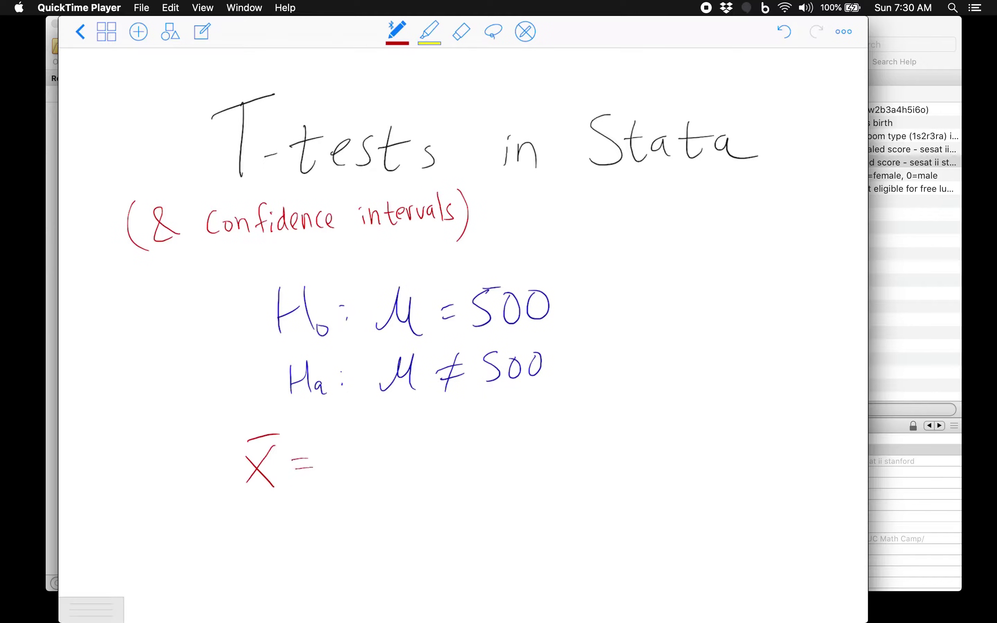
pyautogui.click(918, 409)
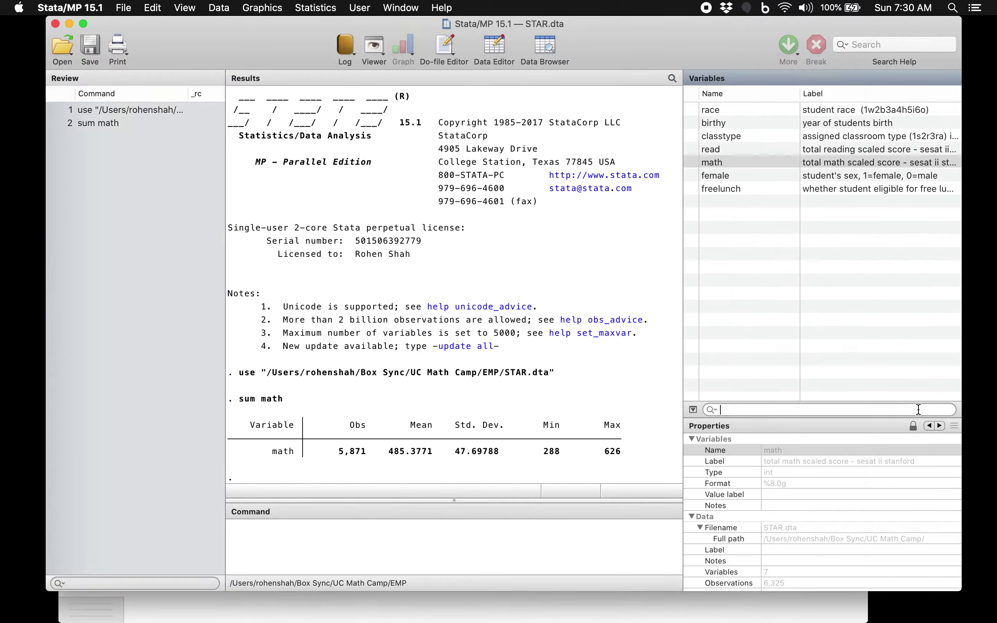
pyautogui.hotkey('ctrl', 'Up')
pyautogui.click(233, 264)
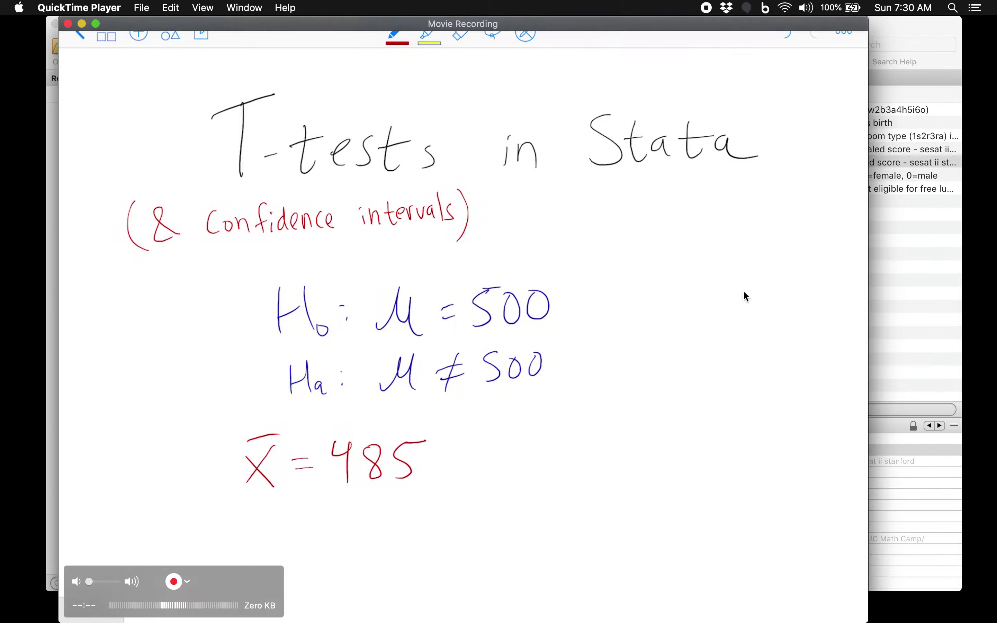
pyautogui.click(886, 427)
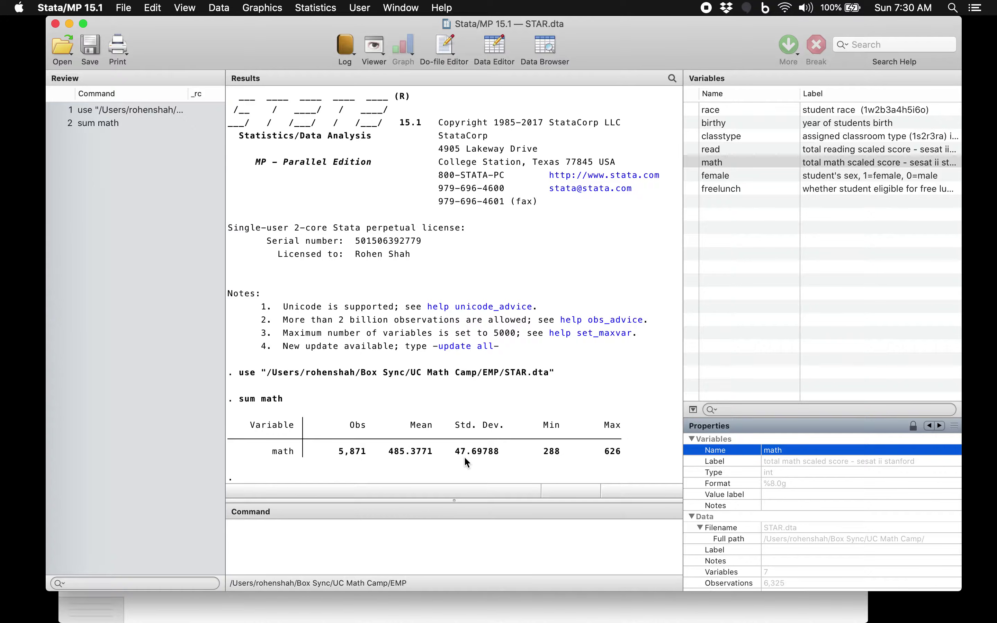
pyautogui.hotkey('ctrl', 'Up')
pyautogui.click(226, 300)
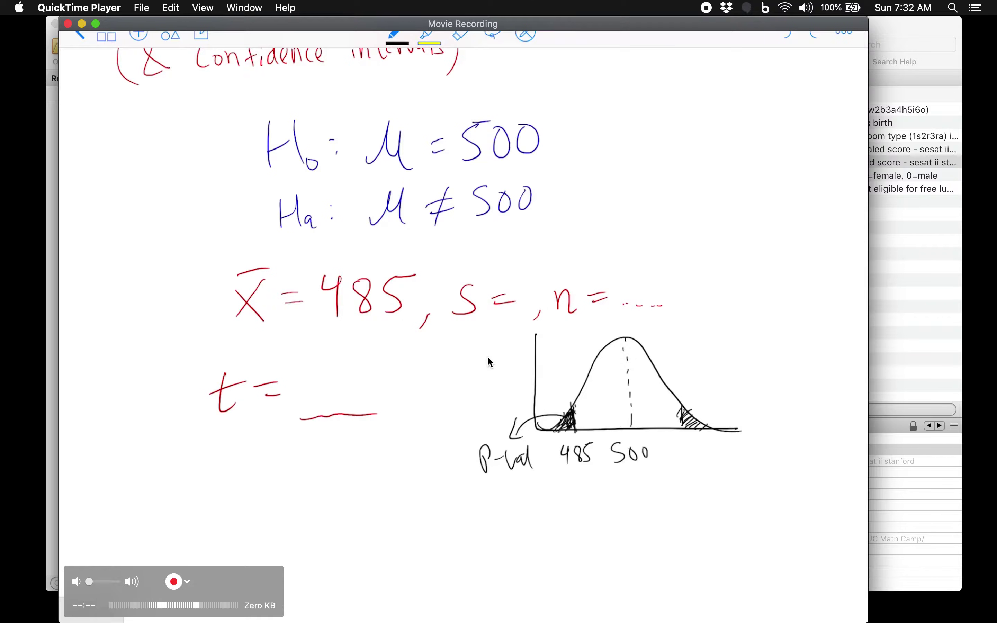
# Step: Switch to Stata and test whether the mean math score equals 500 with the command ttest math==500
pyautogui.hotkey('ctrl', 'Up')
pyautogui.click(501, 323)
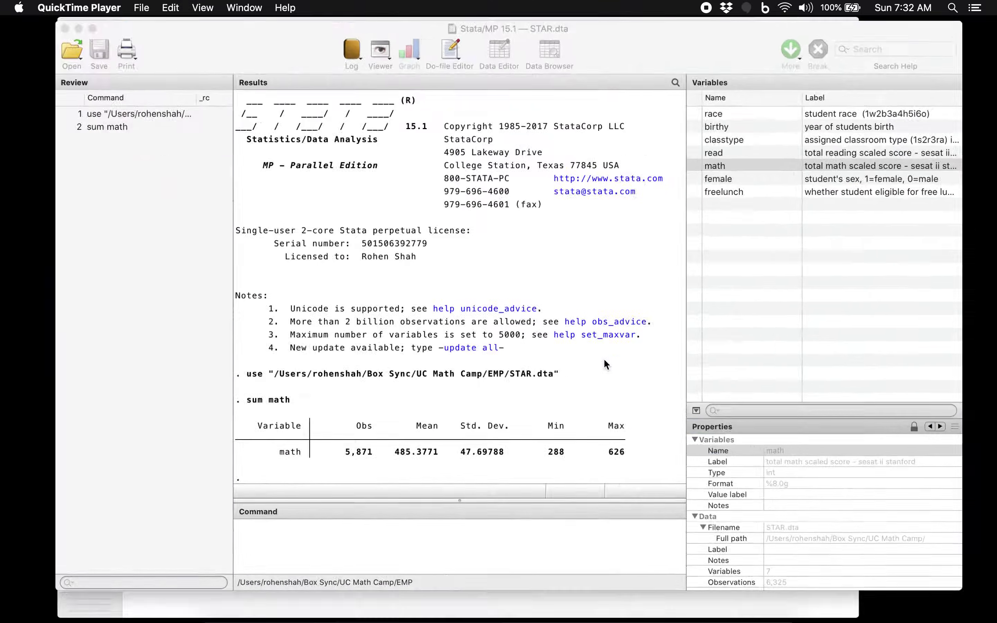
pyautogui.click(423, 550)
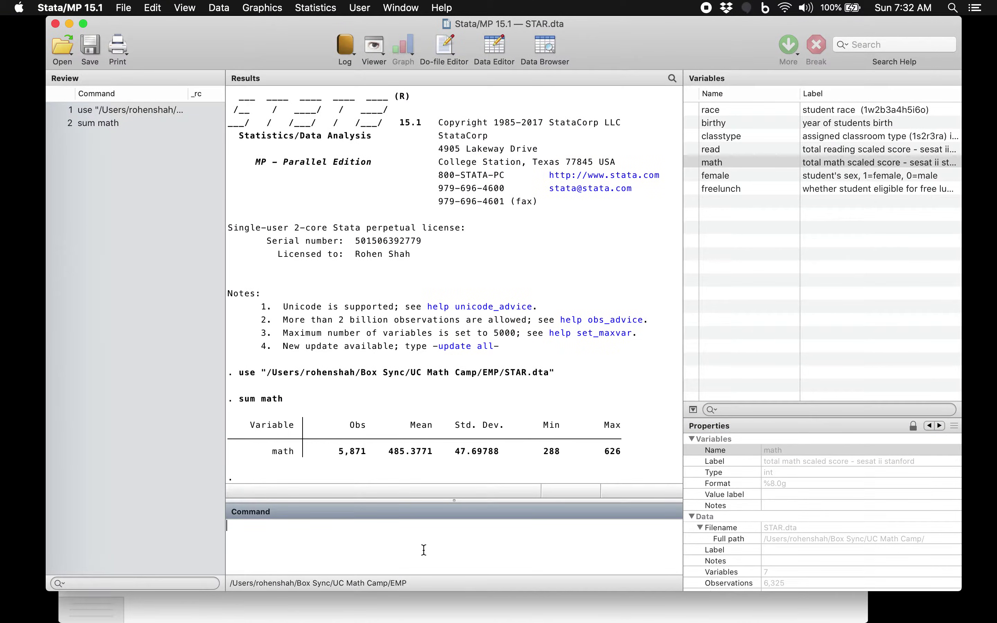
pyautogui.write('ttest math==500')
pyautogui.press('Return')
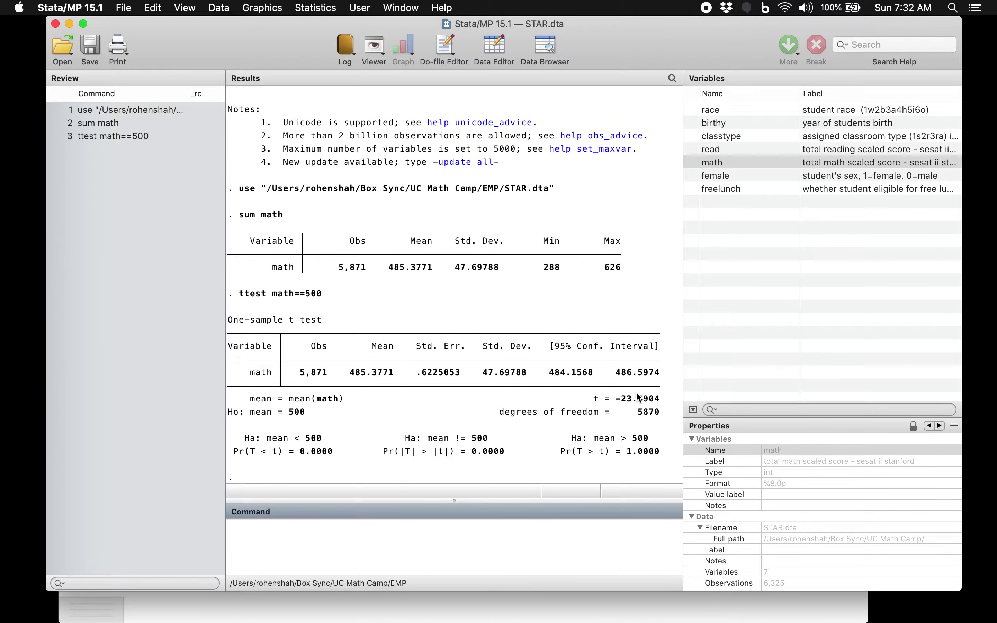
# Step: Examine the sketched t distribution on the QuickTime Player whiteboard and return to the t-test output in Stata
pyautogui.hotkey('ctrl', 'Up')
pyautogui.click(588, 411)
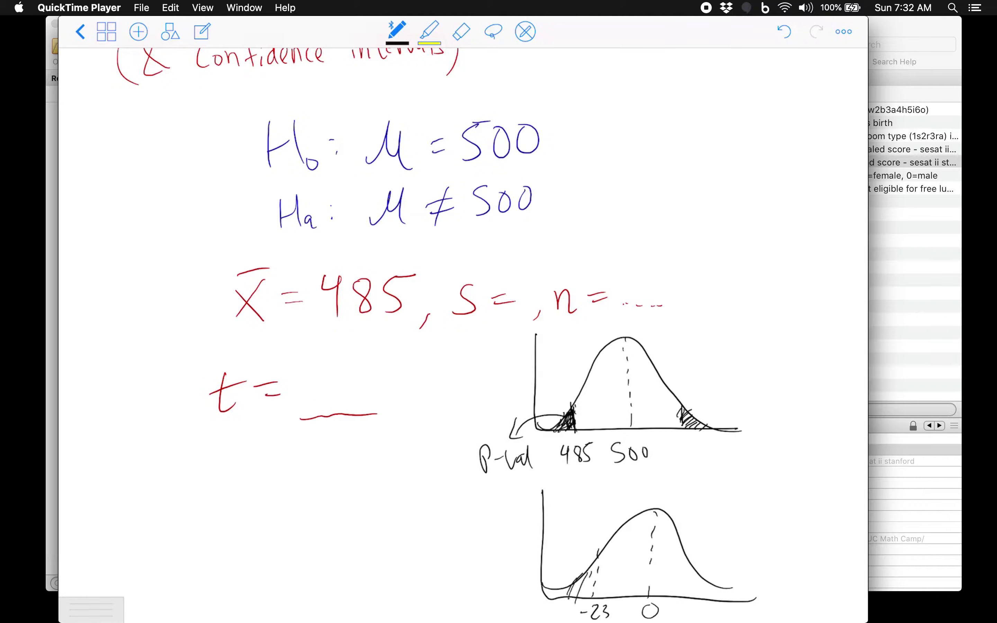
pyautogui.moveTo(564, 575)
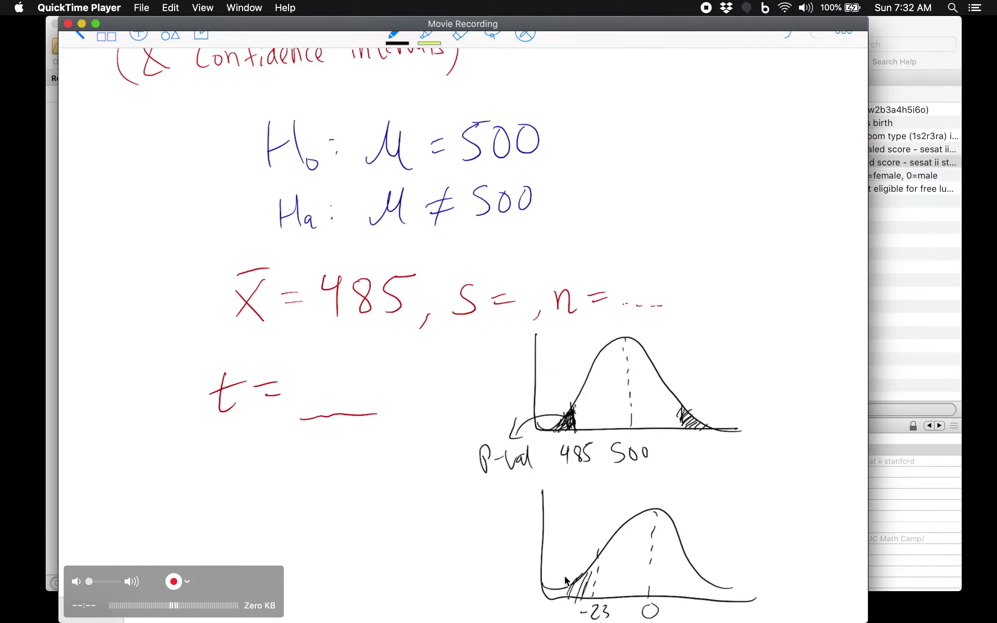
pyautogui.hotkey('ctrl', 'Up')
pyautogui.click(657, 490)
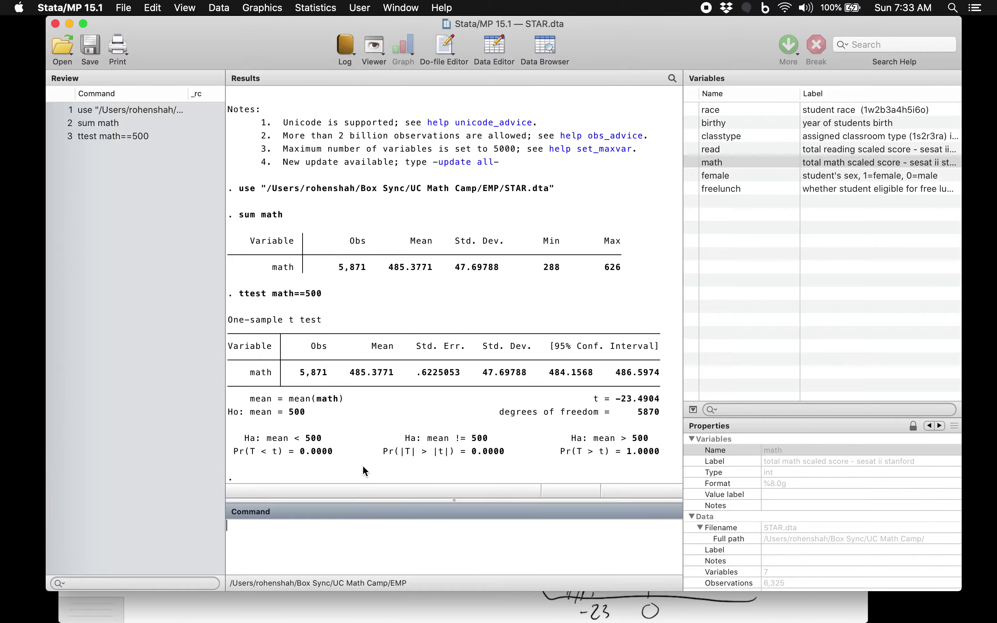
# Step: Switch to the QuickTime Player whiteboard, write μ < 500 beside the alternative hypothesis, and undo the extra stroke
pyautogui.hotkey('ctrl', 'Up')
pyautogui.click(257, 293)
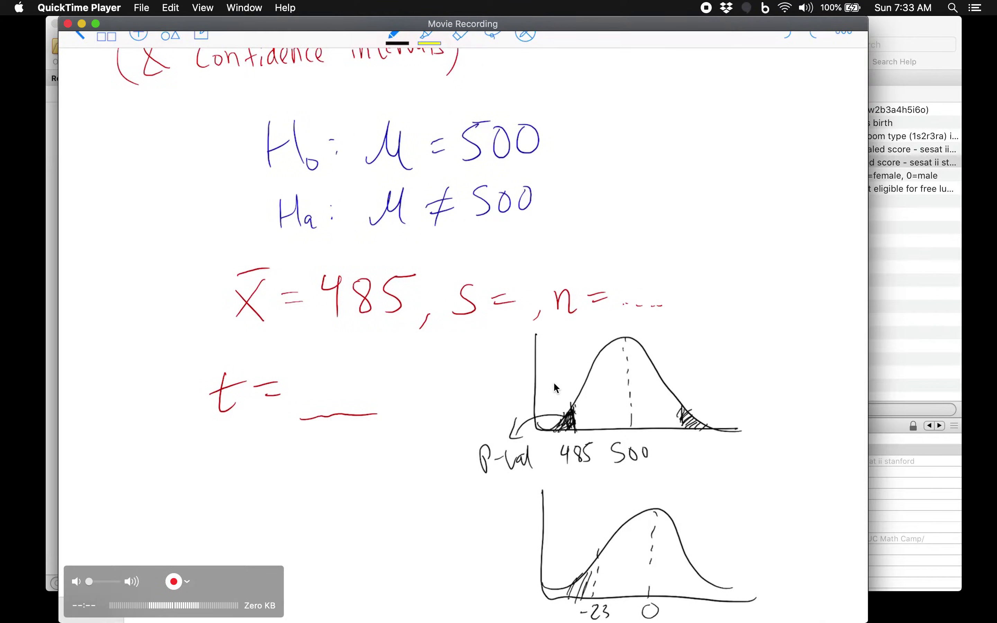
pyautogui.moveTo(609, 221)
pyautogui.mouseDown()
pyautogui.moveTo(633, 197)
pyautogui.moveTo(651, 219)
pyautogui.mouseUp()
pyautogui.moveTo(692, 190); pyautogui.dragTo(700, 223)
pyautogui.moveTo(733, 195)
pyautogui.mouseDown()
pyautogui.moveTo(728, 206)
pyautogui.moveTo(754, 192)
pyautogui.mouseUp()
pyautogui.moveTo(474, 170); pyautogui.dragTo(548, 164)
pyautogui.click(784, 32)
# Step: Compare the one-sided and two-sided p-values of the math t-test in Stata with the alternative hypotheses on the QuickTime Player whiteboard
pyautogui.hotkey('ctrl', 'Up')
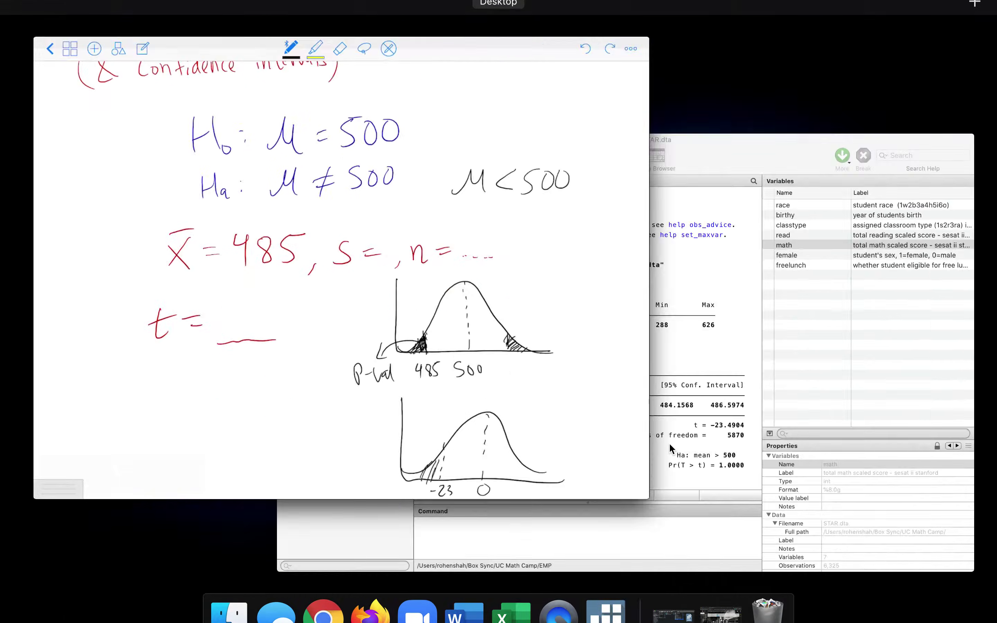
pyautogui.click(589, 414)
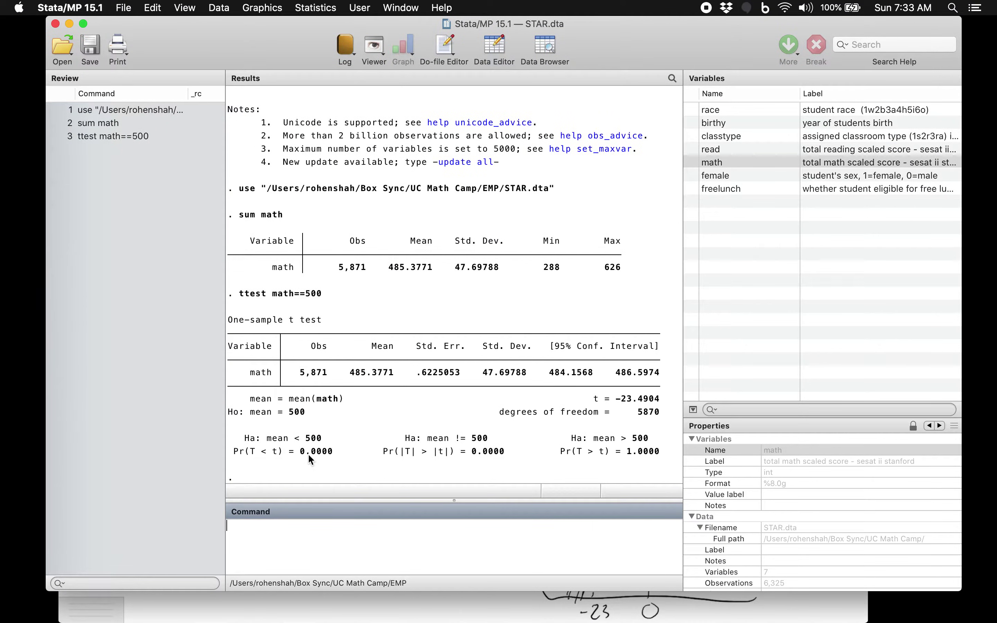
pyautogui.hotkey('ctrl', 'Up')
pyautogui.click(189, 265)
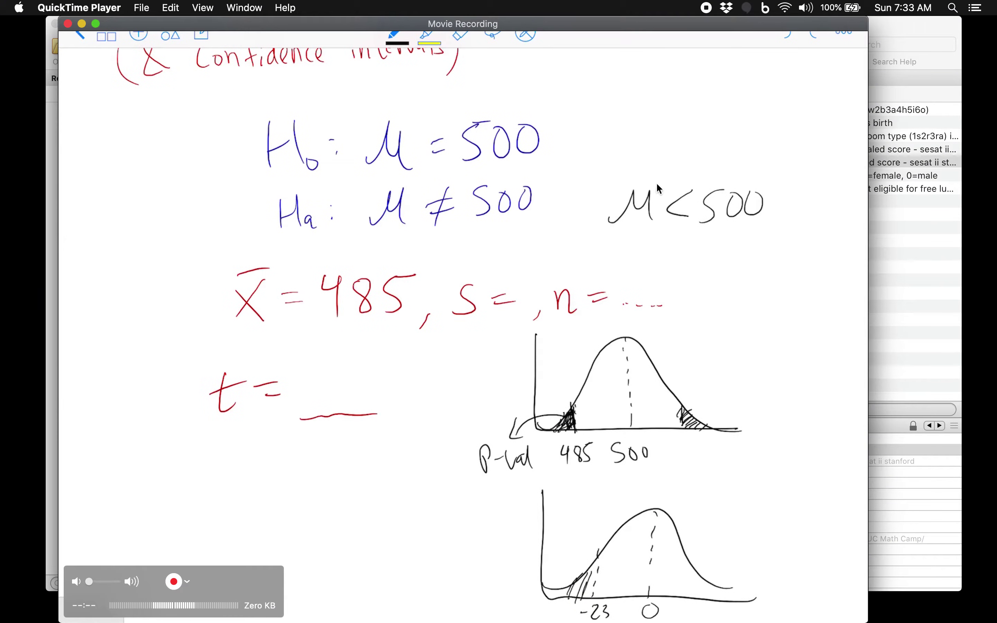
pyautogui.hotkey('ctrl', 'Up')
pyautogui.click(636, 326)
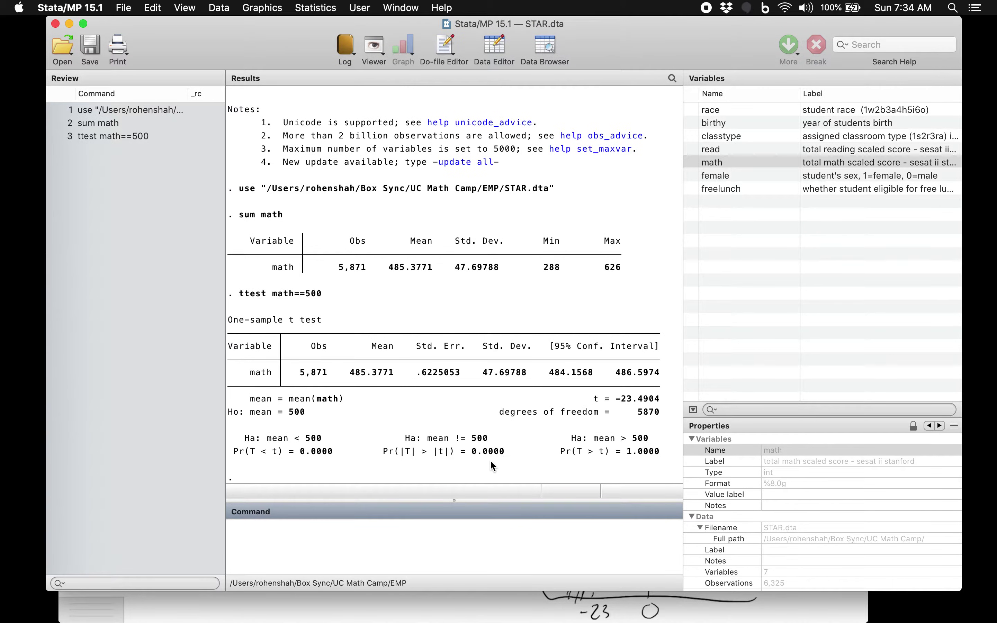
pyautogui.hotkey('ctrl', 'Up')
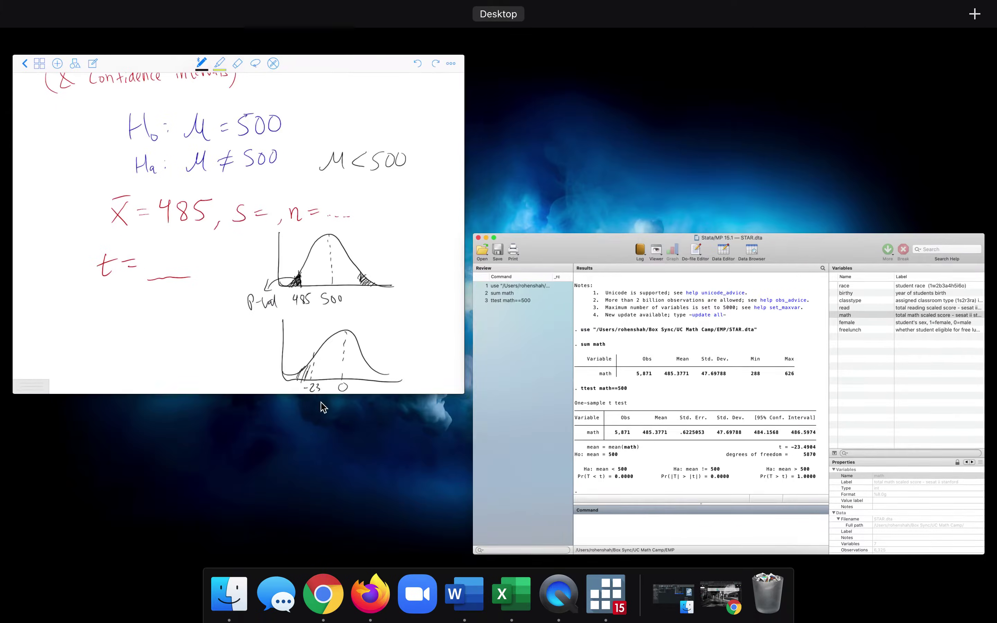
pyautogui.click(322, 406)
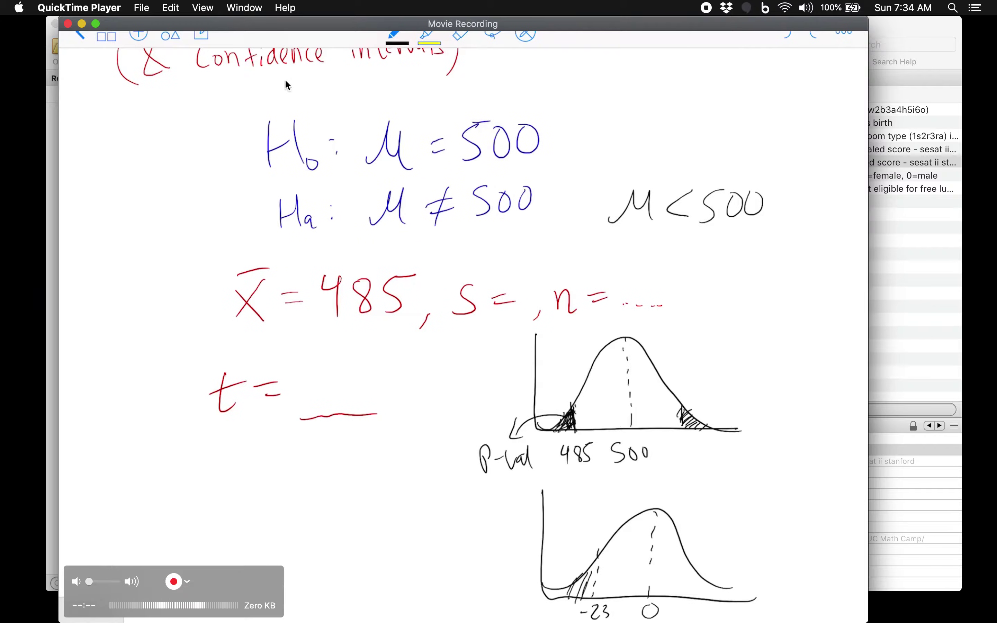
# Step: Switch to Stata, select the female variable, and test whether its mean equals .5 with the command ttest female==.5
pyautogui.hotkey('ctrl', 'Up')
pyautogui.click(476, 313)
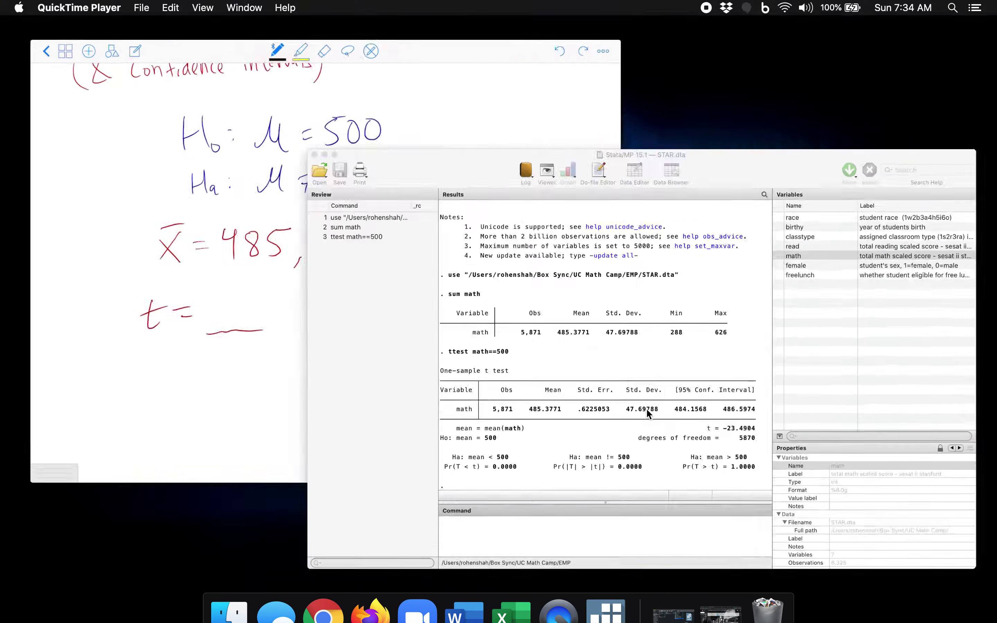
pyautogui.click(750, 177)
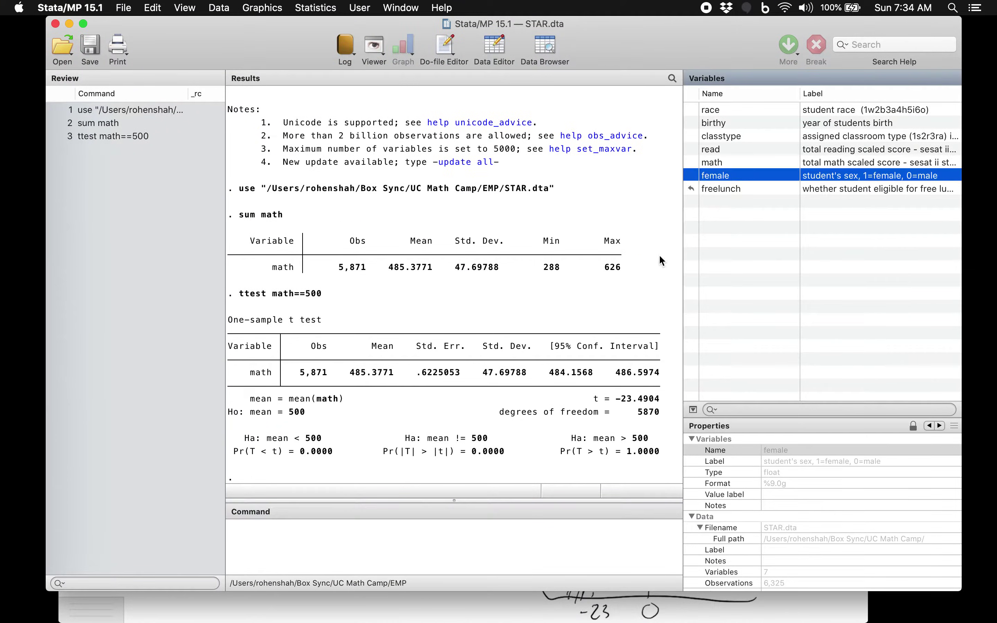
pyautogui.click(507, 549)
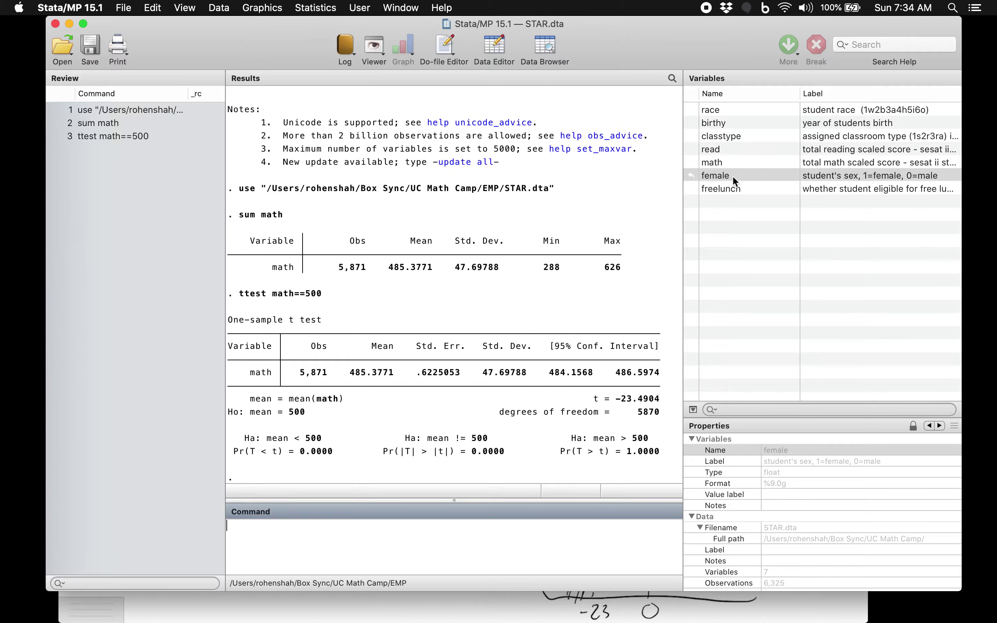
pyautogui.write('ttest female==.5')
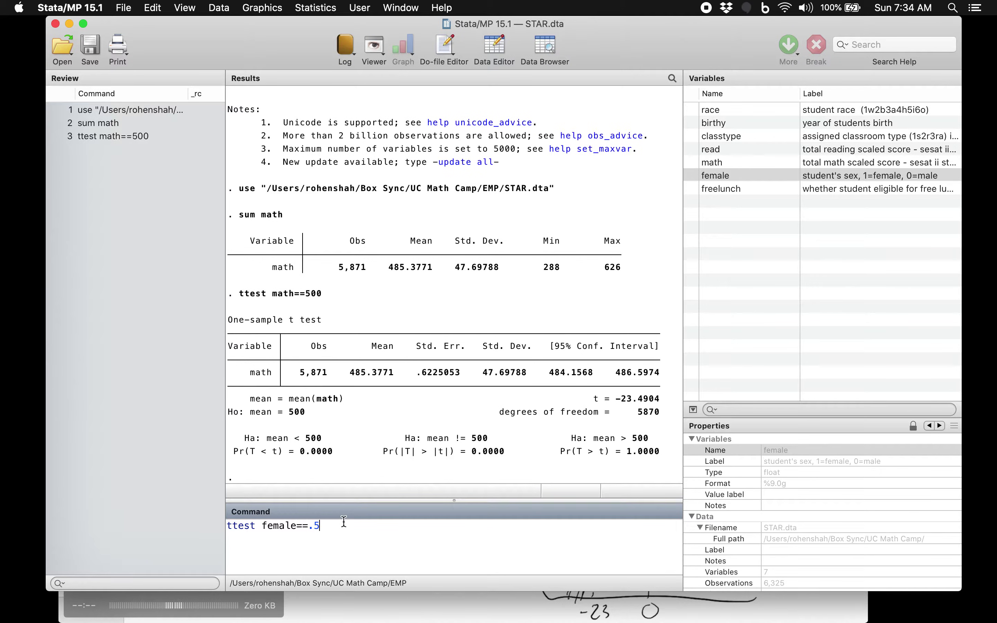
pyautogui.press('Return')
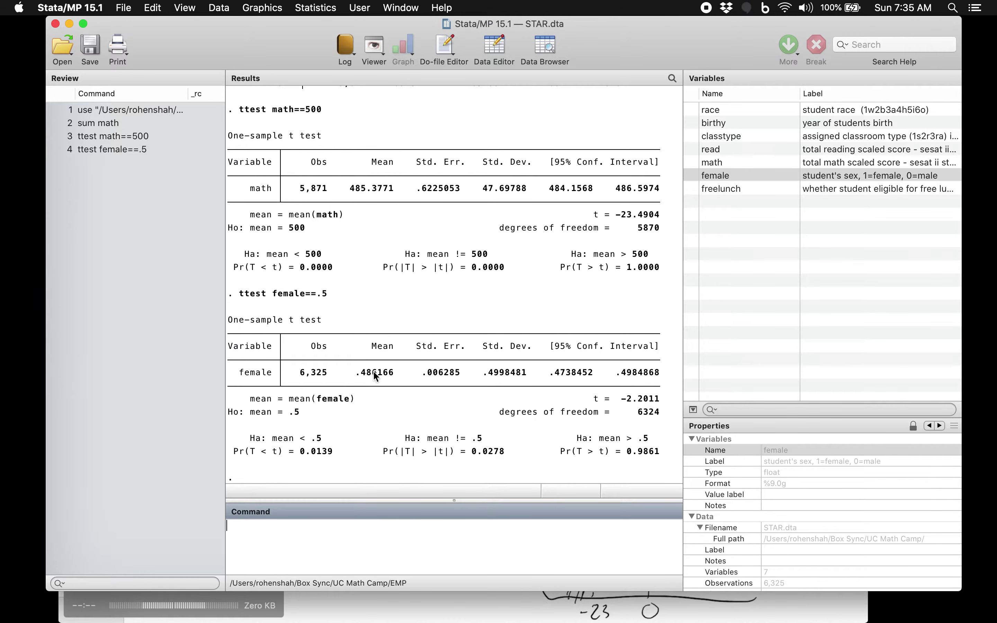
# Step: Compare the female t-test output in Stata with the QuickTime Player whiteboard sketch, and examine the two-group null hypothesis for math scores
pyautogui.hotkey('ctrl', 'Up')
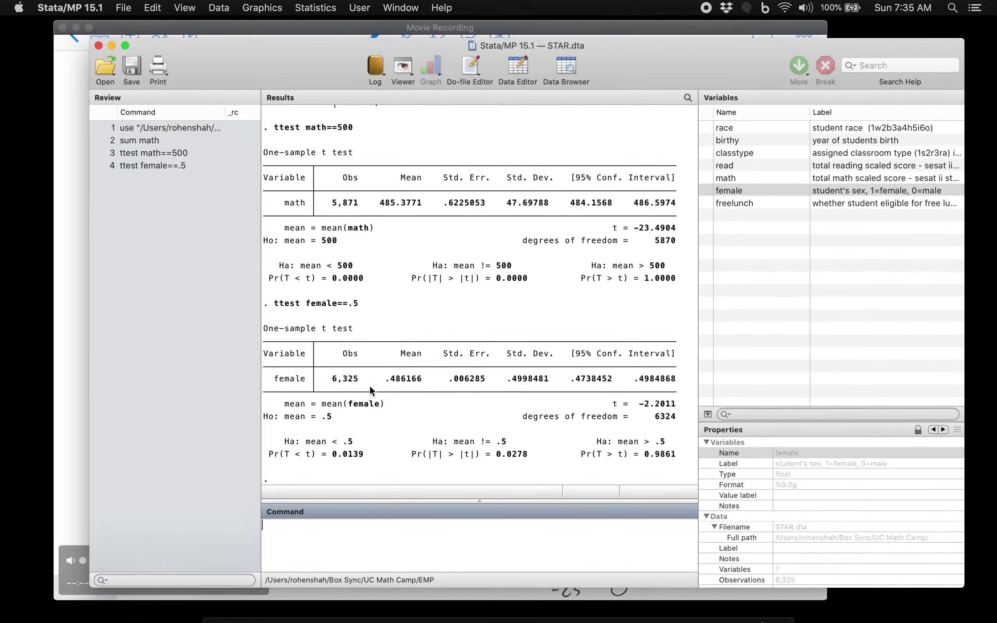
pyautogui.click(255, 311)
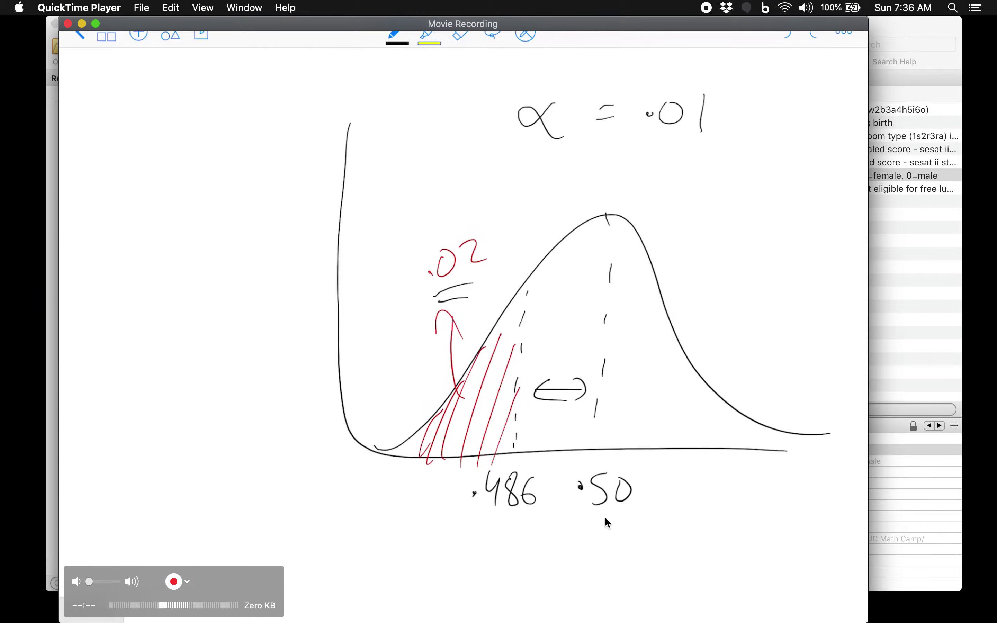
pyautogui.hotkey('ctrl', 'Up')
pyautogui.click(573, 389)
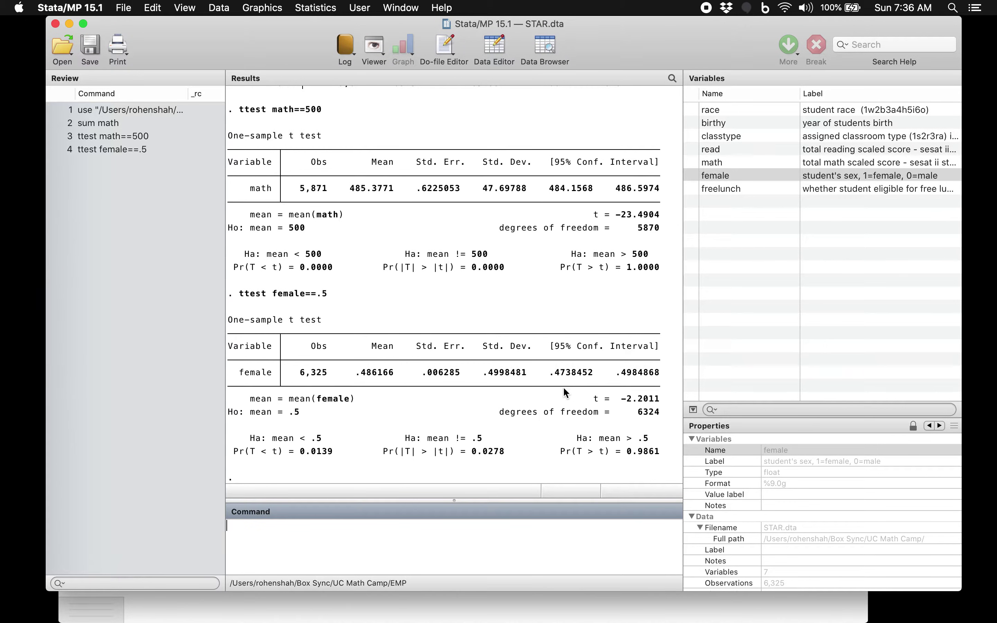
pyautogui.hotkey('ctrl', 'Up')
pyautogui.click(299, 294)
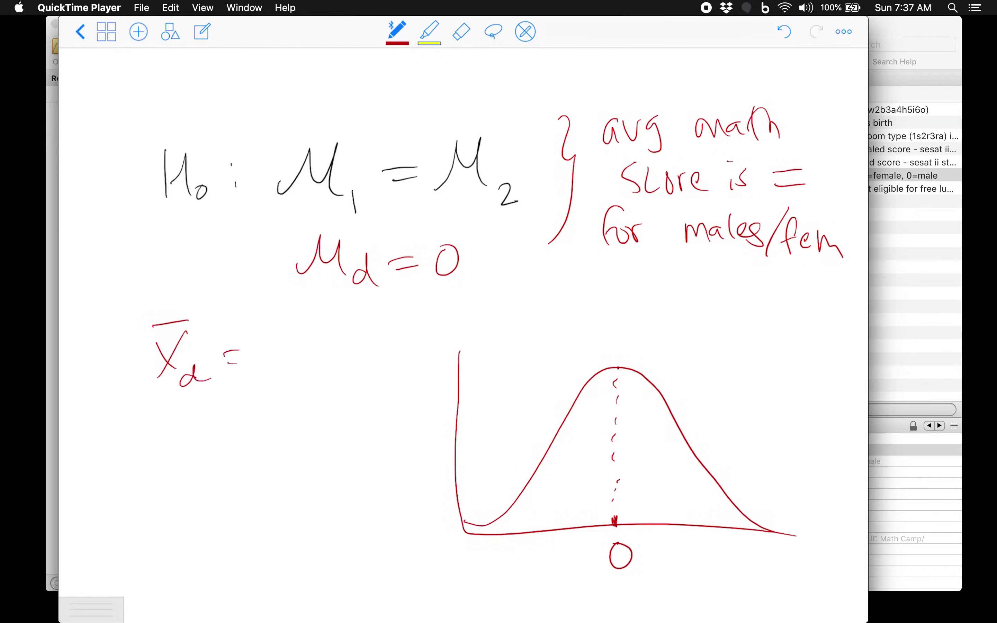
pyautogui.moveTo(238, 324)
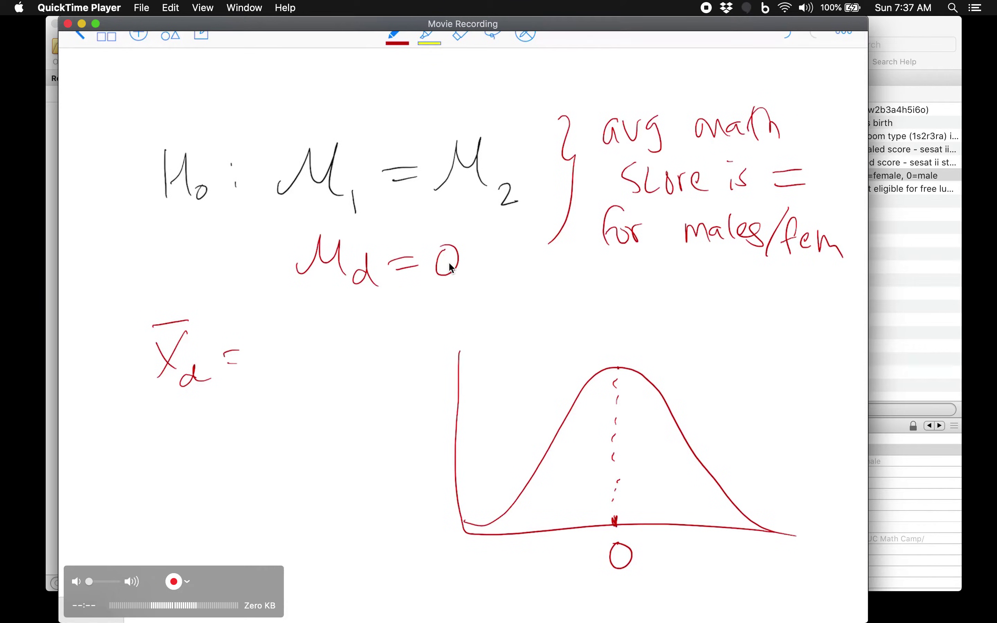
# Step: Switch to Stata and run a two-sample t-test of math scores by sex with the command ttest math, by(female)
pyautogui.hotkey('ctrl', 'Up')
pyautogui.click(712, 367)
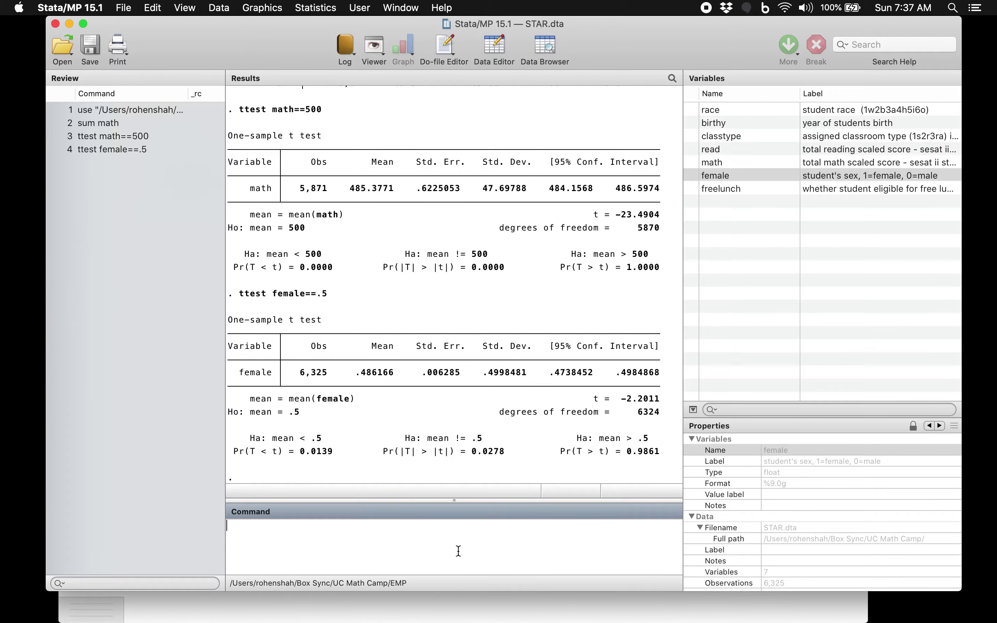
pyautogui.write('ttest math')
pyautogui.write('by(female)')
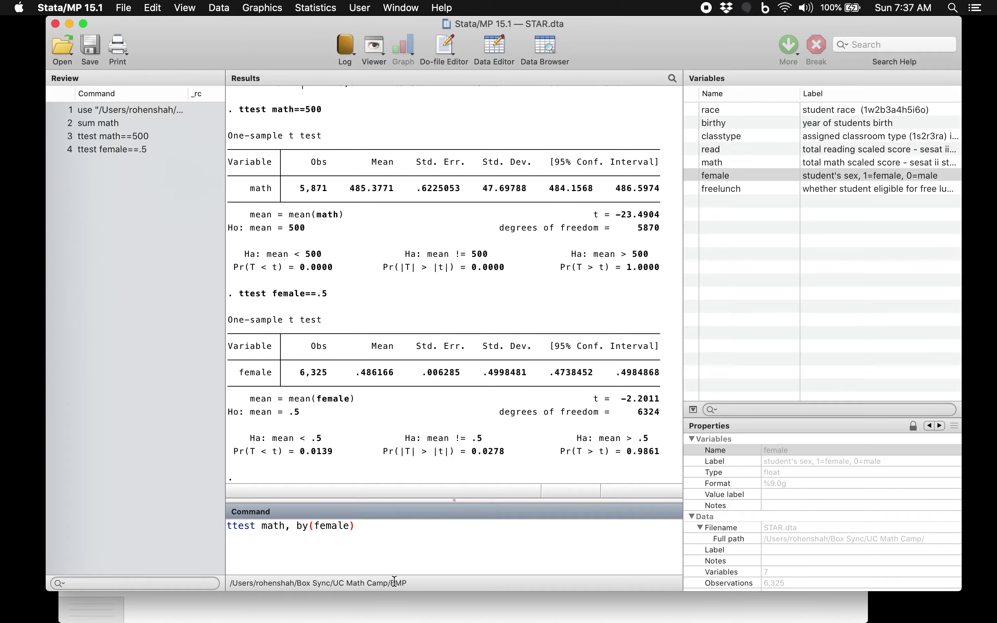
pyautogui.press('Return')
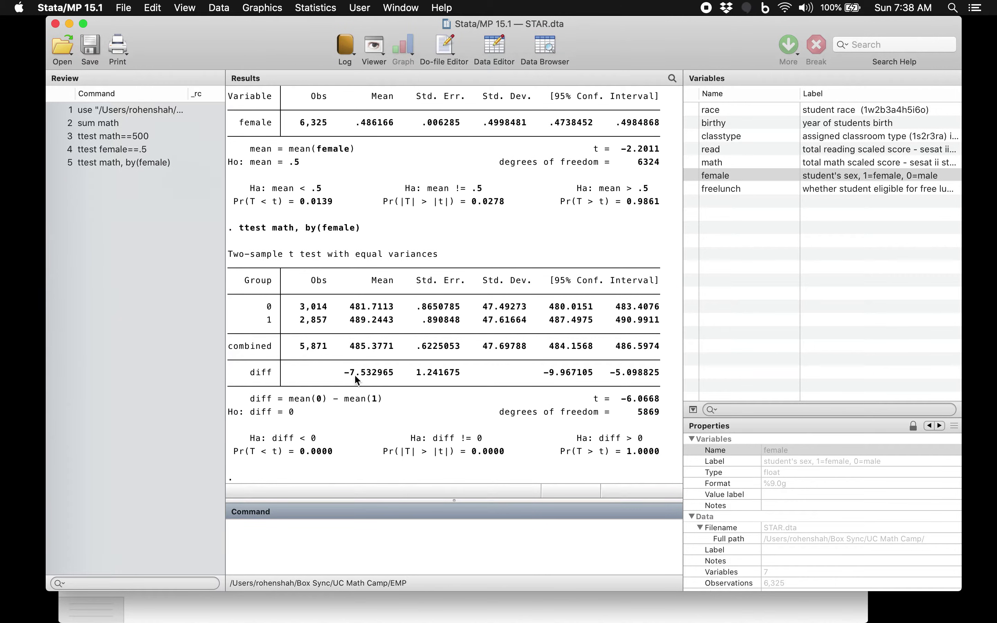
# Step: Switch to the QuickTime Player whiteboard and examine the sketched distribution for the difference in math means
pyautogui.hotkey('ctrl', 'Up')
pyautogui.click(260, 284)
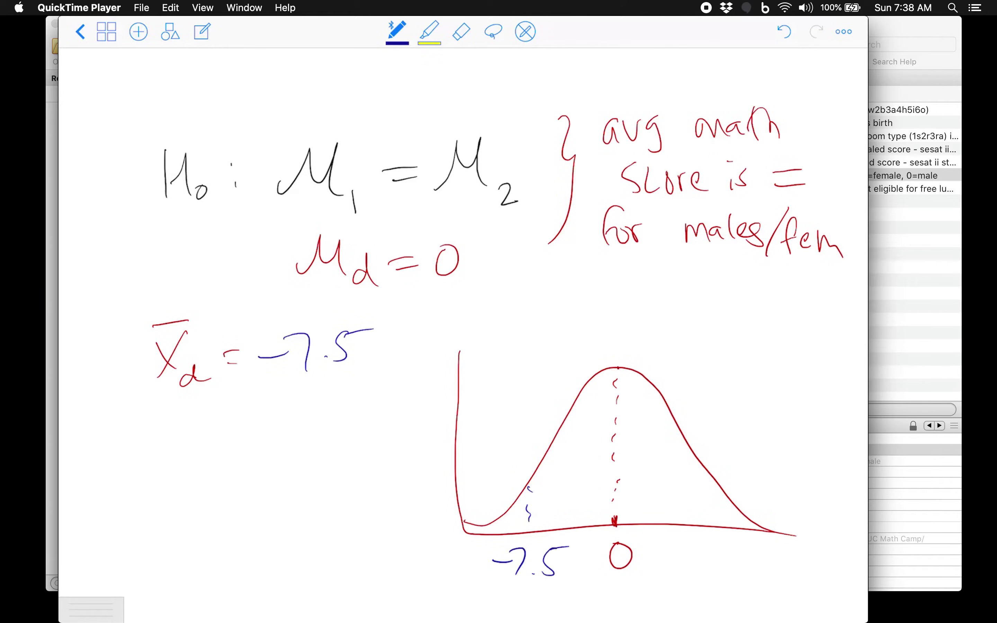
pyautogui.moveTo(580, 499)
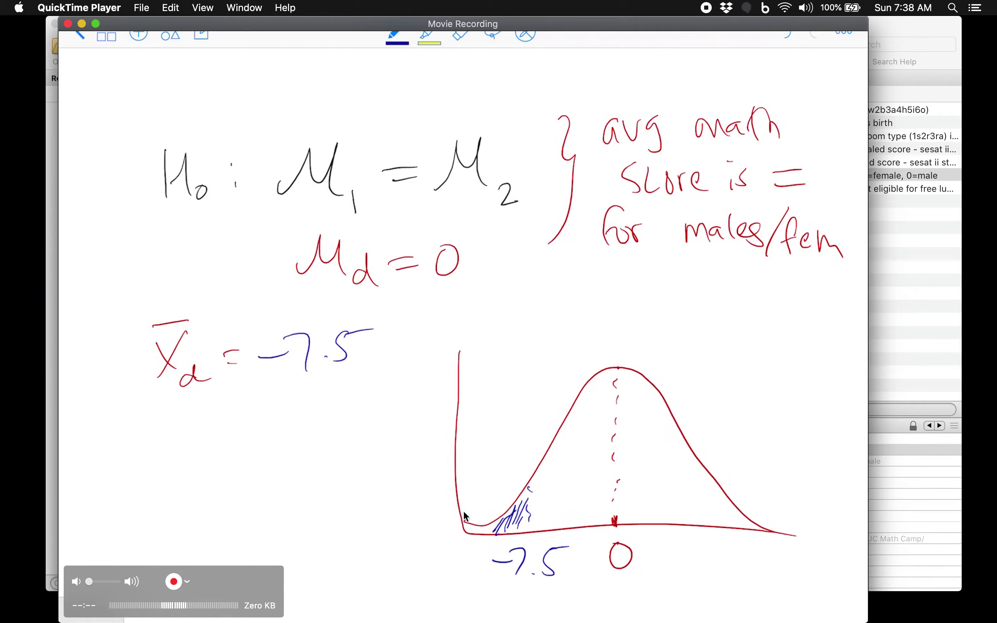
# Step: Compare the two-sample math t-test output in Stata with the p-value noted on the QuickTime Player whiteboard
pyautogui.hotkey('ctrl', 'Up')
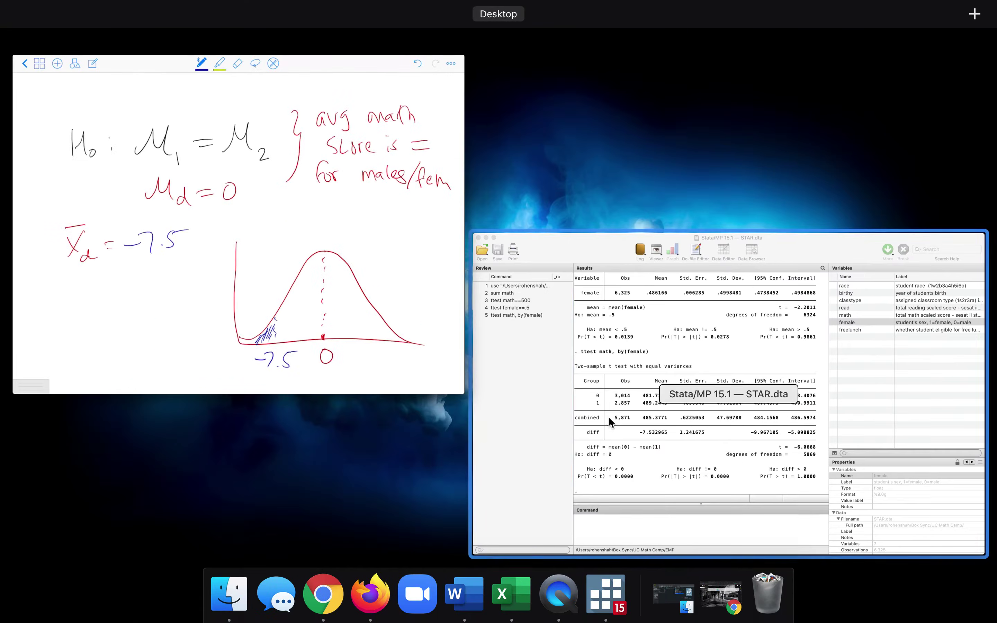
pyautogui.click(609, 417)
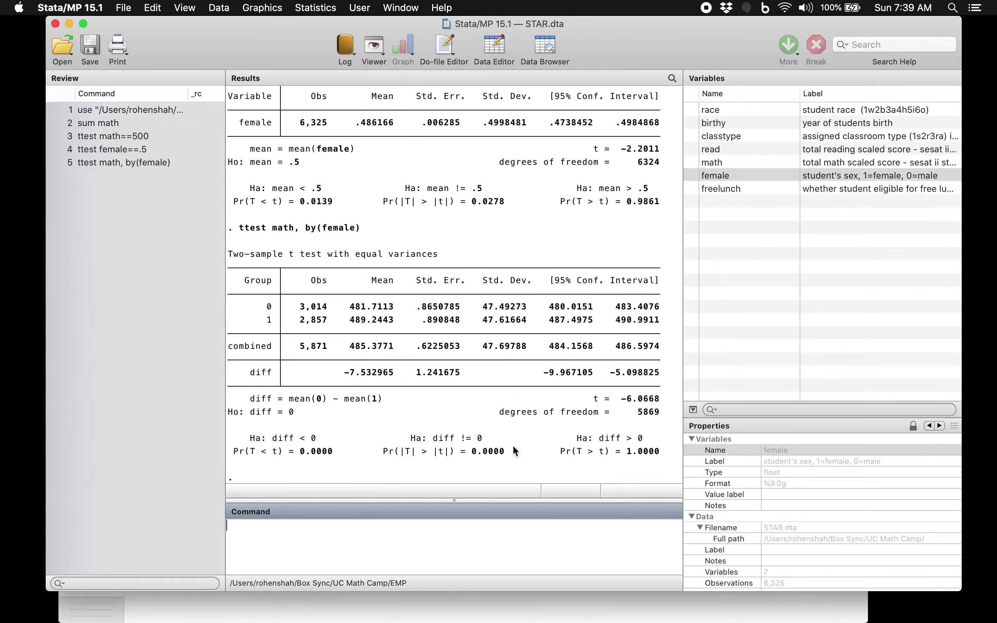
pyautogui.hotkey('ctrl', 'Up')
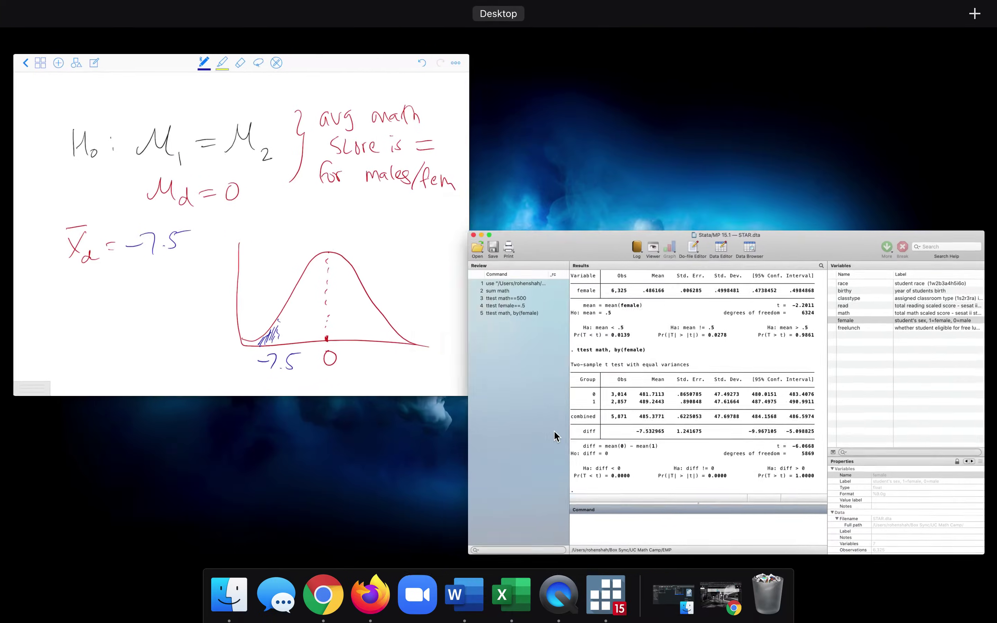
pyautogui.click(341, 324)
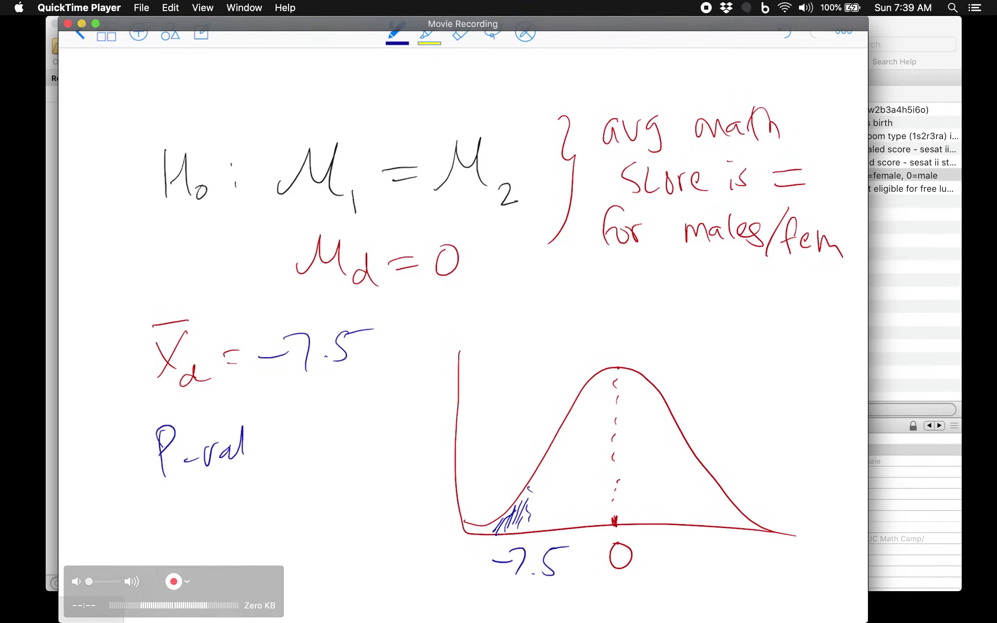
pyautogui.hotkey('ctrl', 'Up')
pyautogui.click(465, 421)
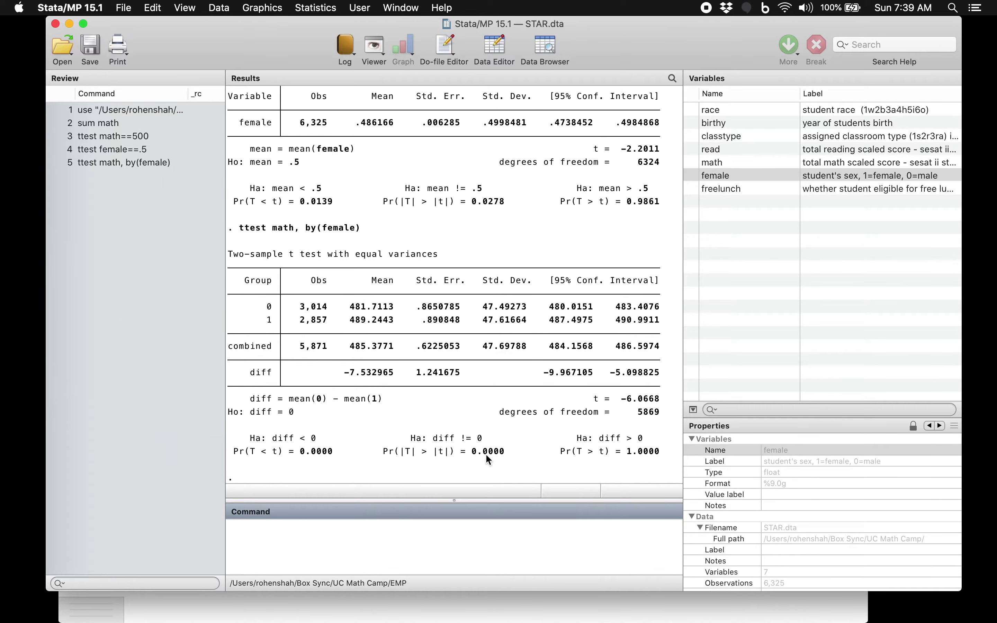
pyautogui.hotkey('ctrl', 'Up')
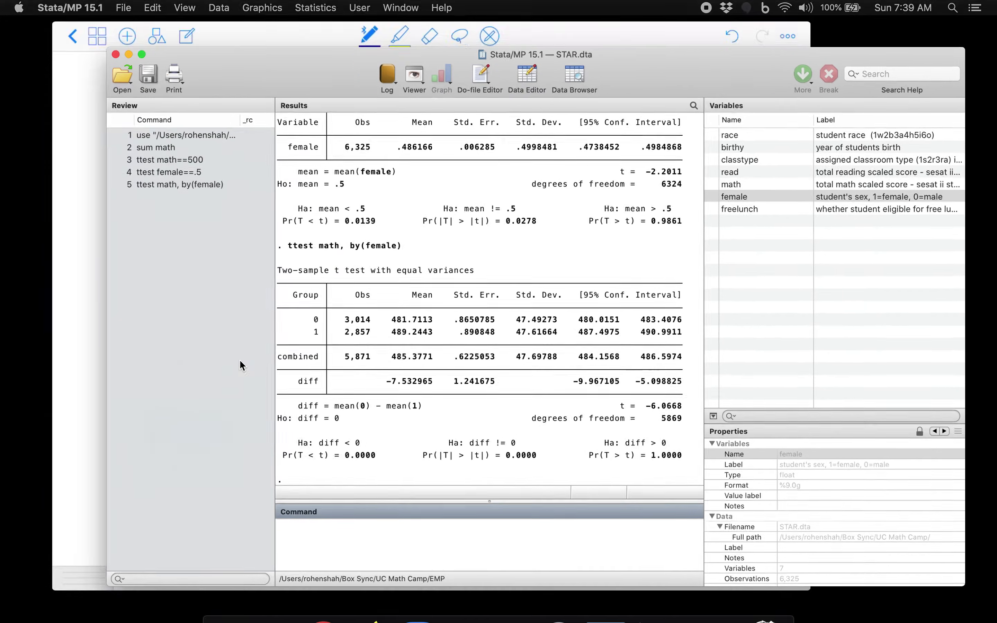
pyautogui.click(173, 302)
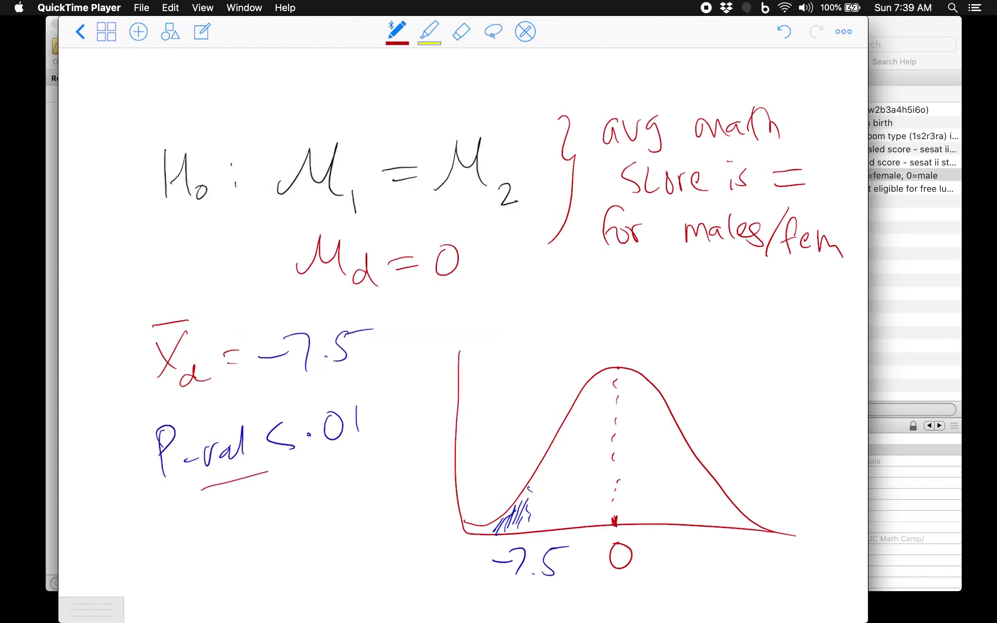
# Step: Handwrite an arrow followed by "reject Null" beneath the p-value note on the whiteboard
pyautogui.moveTo(202, 528)
pyautogui.mouseDown()
pyautogui.moveTo(230, 522)
pyautogui.moveTo(221, 535)
pyautogui.mouseUp()
pyautogui.moveTo(243, 511); pyautogui.dragTo(265, 521)
pyautogui.moveTo(271, 509)
pyautogui.mouseDown()
pyautogui.moveTo(265, 534)
pyautogui.moveTo(295, 508)
pyautogui.mouseUp()
pyautogui.moveTo(319, 491); pyautogui.dragTo(315, 519)
pyautogui.moveTo(313, 503)
pyautogui.mouseDown()
pyautogui.moveTo(366, 490)
pyautogui.moveTo(401, 509)
pyautogui.mouseUp()
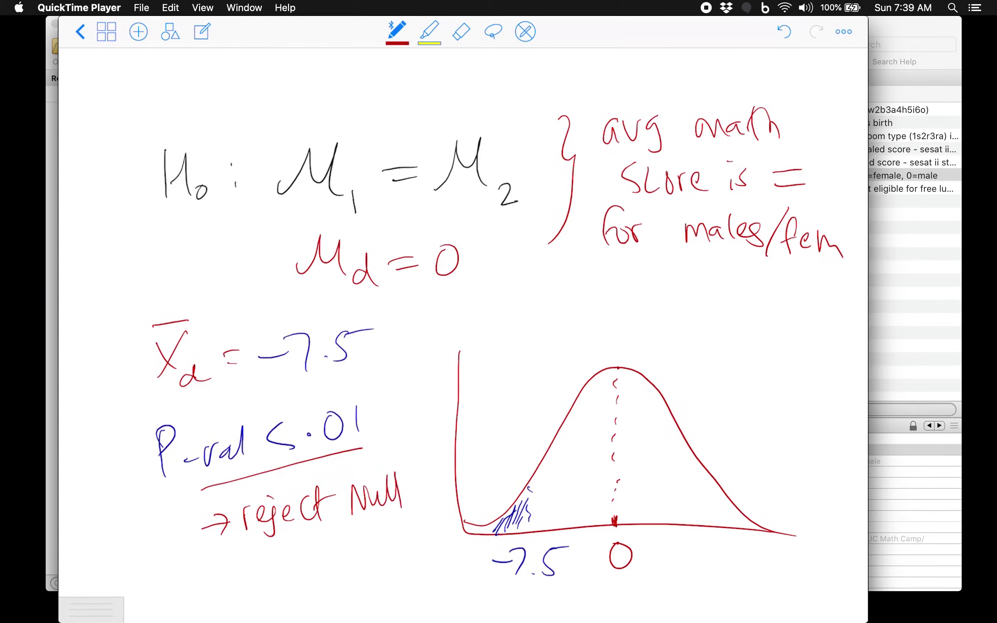
# Step: Mark the shaded tail at -7.5 on the sketched distribution and cross out the hypothesized mean of 0
pyautogui.moveTo(511, 521); pyautogui.dragTo(496, 491)
pyautogui.moveTo(532, 532); pyautogui.dragTo(543, 556)
pyautogui.moveTo(614, 526)
pyautogui.mouseDown()
pyautogui.moveTo(615, 555)
pyautogui.moveTo(589, 588)
pyautogui.mouseUp()
pyautogui.moveTo(578, 532); pyautogui.dragTo(655, 582)
pyautogui.moveTo(474, 111); pyautogui.dragTo(326, 210)
pyautogui.moveTo(335, 140)
pyautogui.mouseDown()
pyautogui.moveTo(477, 202)
pyautogui.moveTo(354, 312)
pyautogui.mouseUp()
pyautogui.moveTo(341, 246); pyautogui.dragTo(490, 294)
pyautogui.click(784, 32)
pyautogui.click(784, 31)
pyautogui.click(784, 32)
pyautogui.click(784, 32)
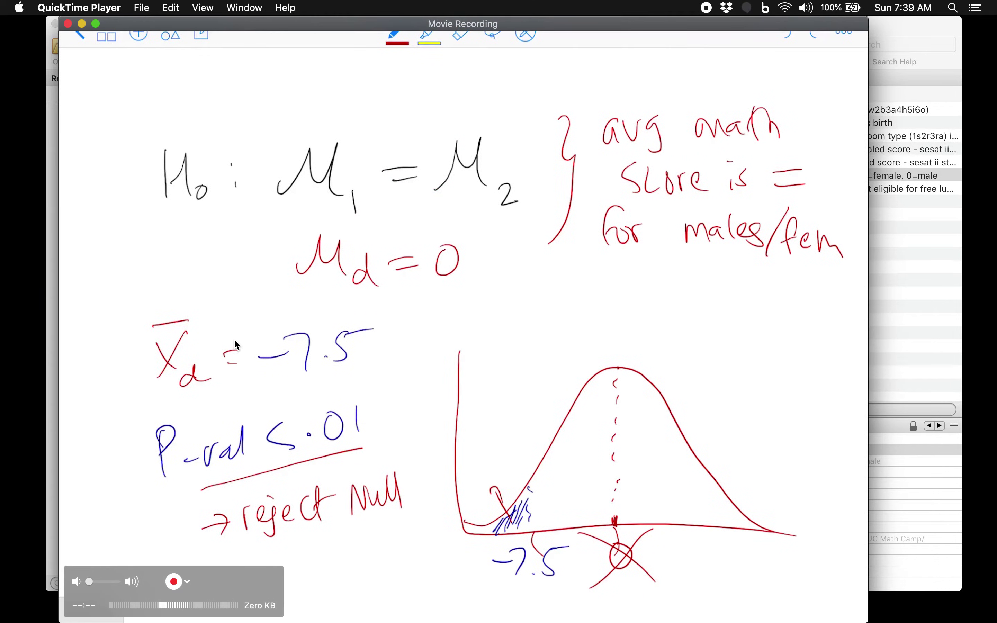
# Step: Switch to Stata and run a two-sample t-test of math scores by lunch eligibility with ttest math, by(freelunch)
pyautogui.hotkey('ctrl', 'Up')
pyautogui.click(757, 433)
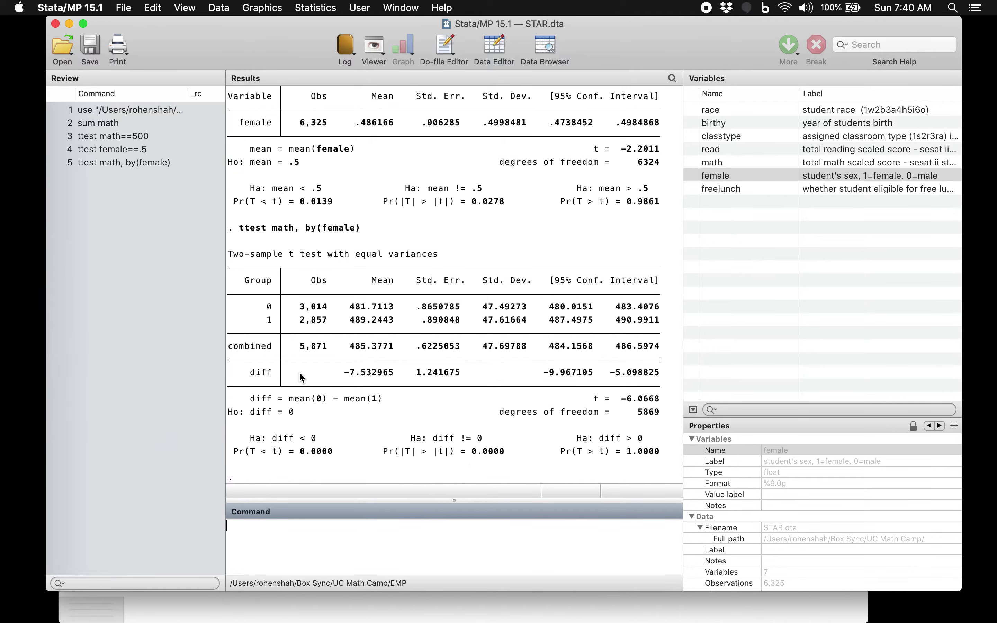
pyautogui.click(119, 161)
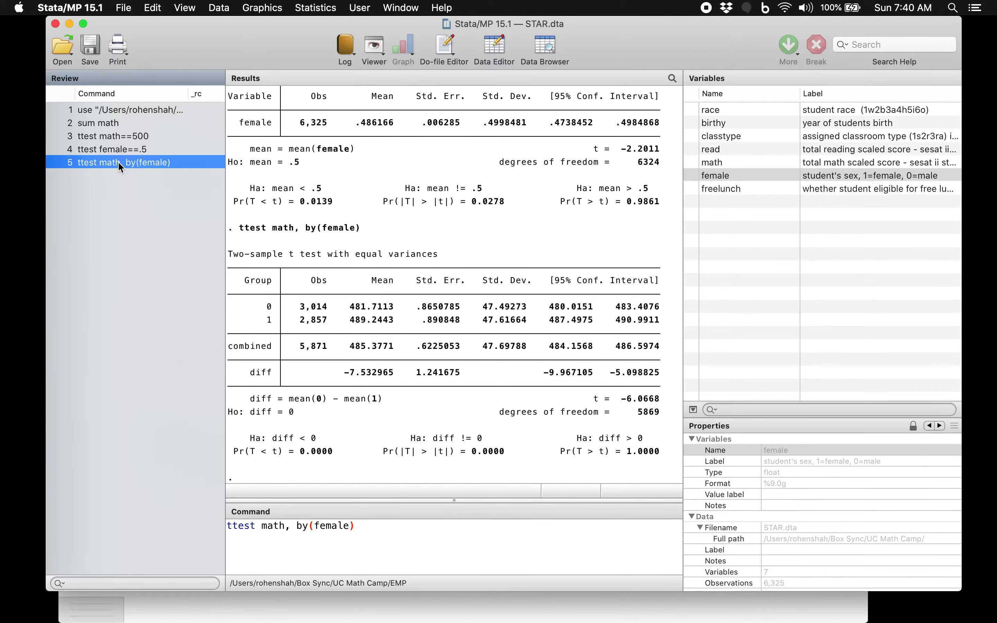
pyautogui.doubleClick(331, 526)
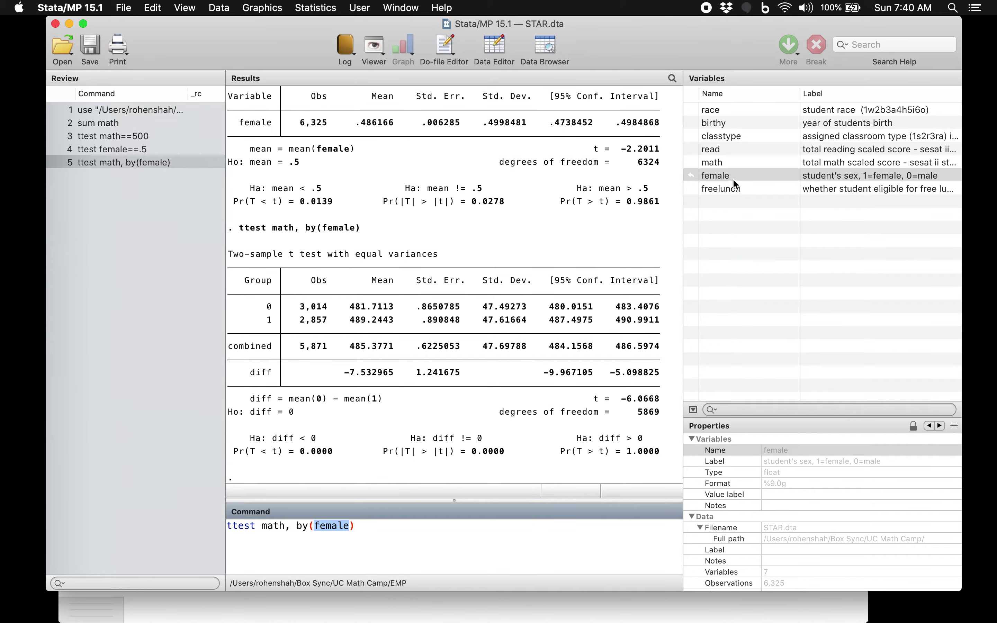
pyautogui.write('freelunch')
pyautogui.press('Return')
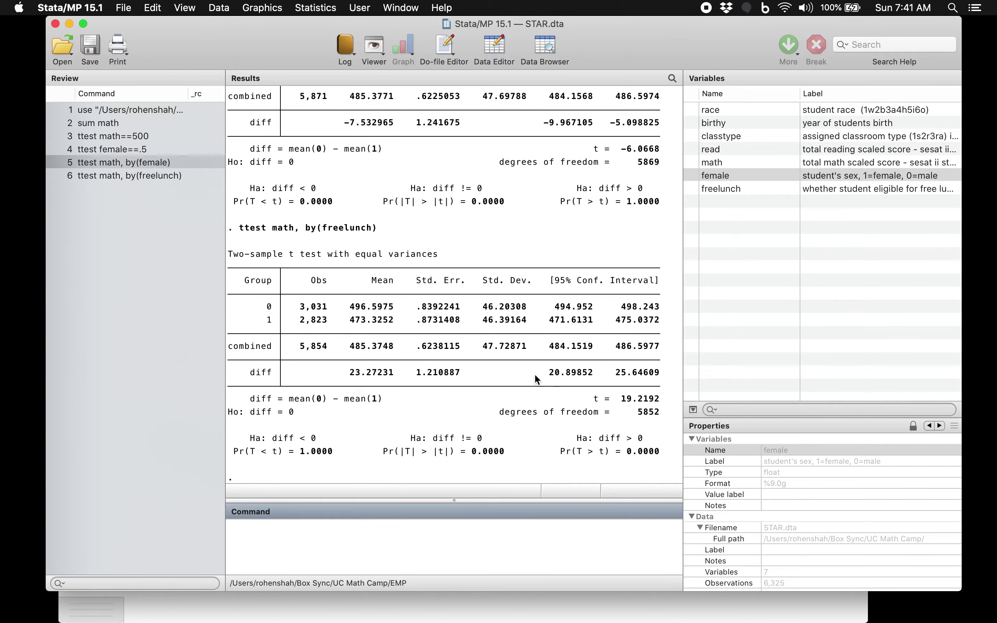
# Step: Summarize math scores with sum math and compute the confidence interval for their mean with ci means math
pyautogui.click(409, 534)
pyautogui.write('sum math')
pyautogui.press('Return')
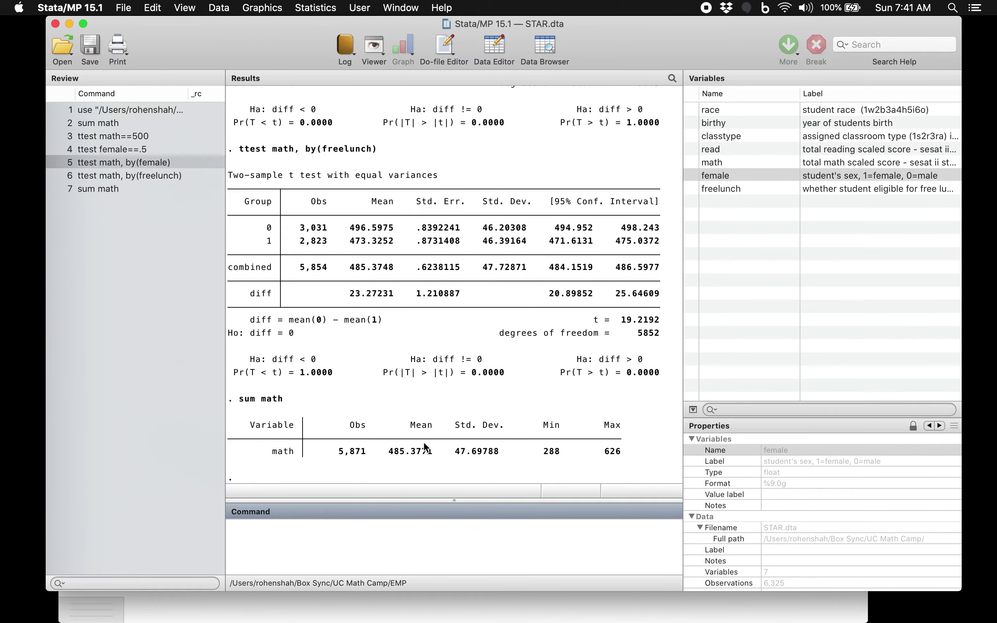
pyautogui.write('ci means')
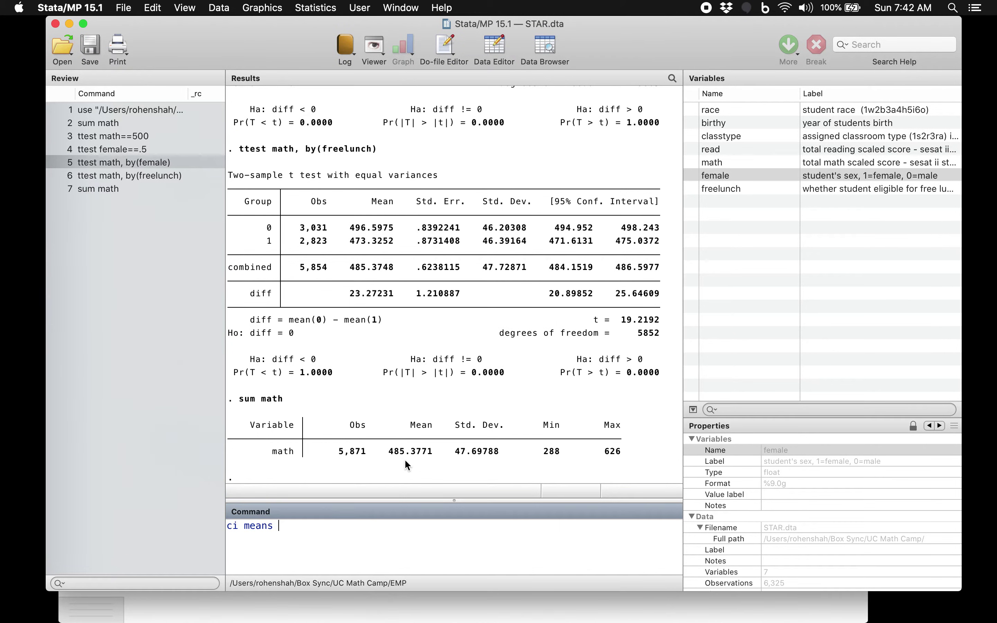
pyautogui.write(' math')
pyautogui.press('Return')
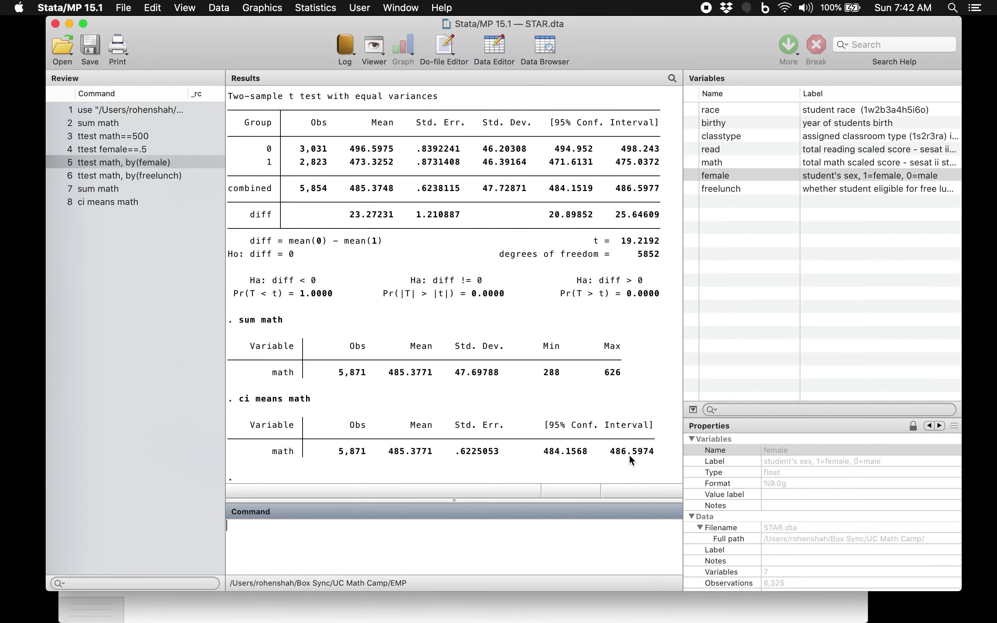
# Step: Compute the default-level confidence interval for the female proportion with the command ci means female
pyautogui.click(428, 559)
pyautogui.write('ci means female')
pyautogui.press('Return')
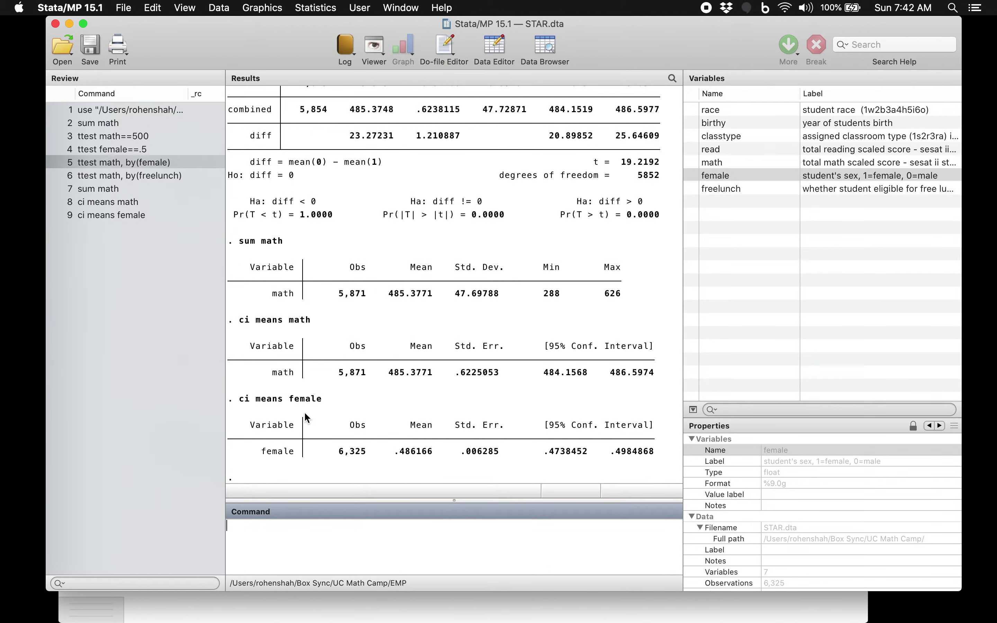
# Step: Rerun the female confidence interval at the 99% level with the command ci means female, level(99)
pyautogui.click(160, 214)
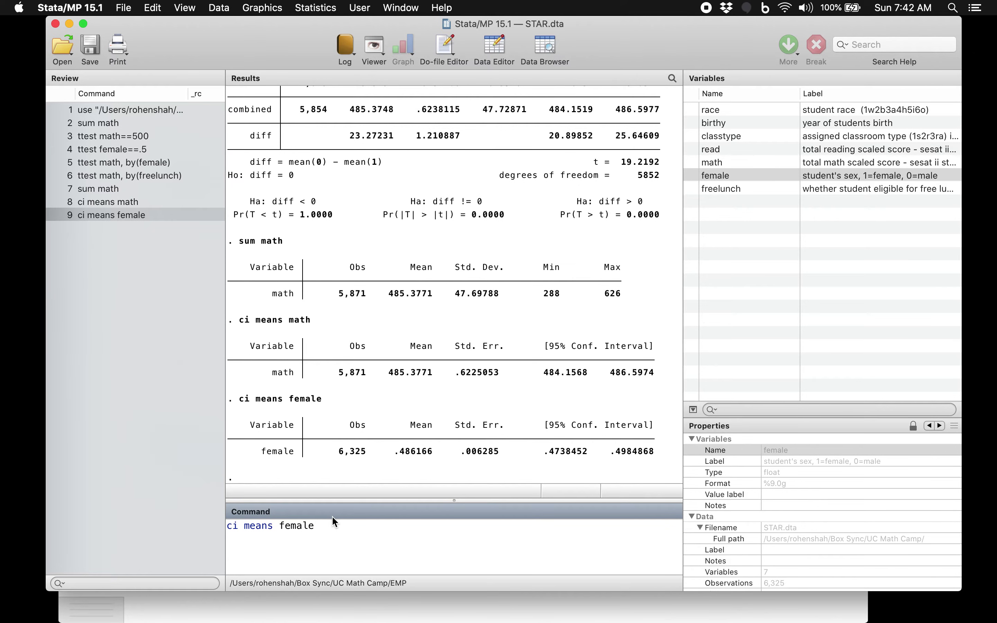
pyautogui.write(',')
pyautogui.write('level')
pyautogui.write('(99')
pyautogui.click(367, 526)
pyautogui.click(397, 542)
pyautogui.press('Return')
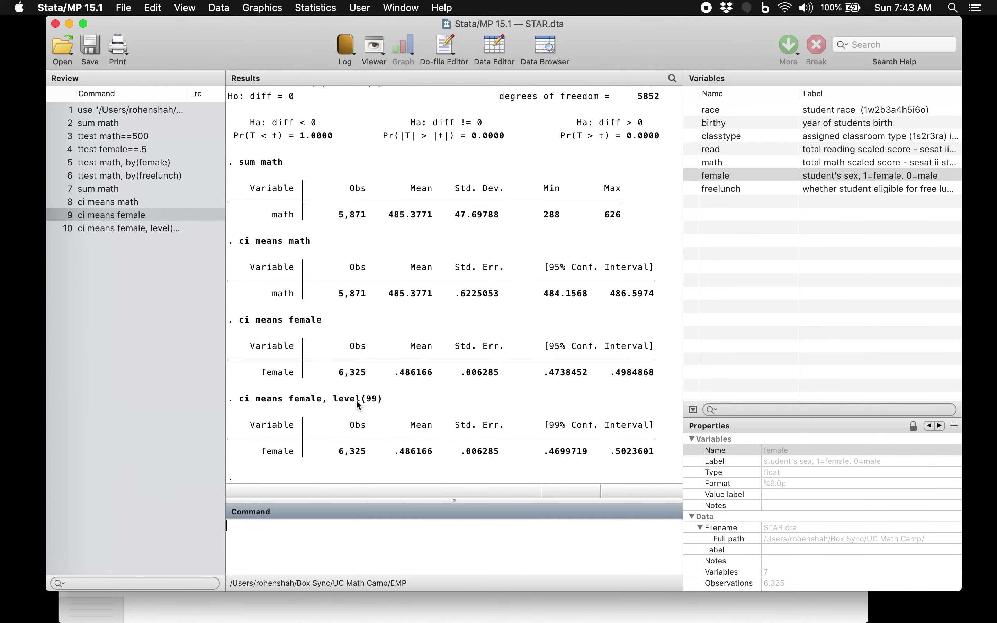
# Step: Repeat the 99% female confidence interval using the abbreviated level option, ci means female, l(99)
pyautogui.click(149, 229)
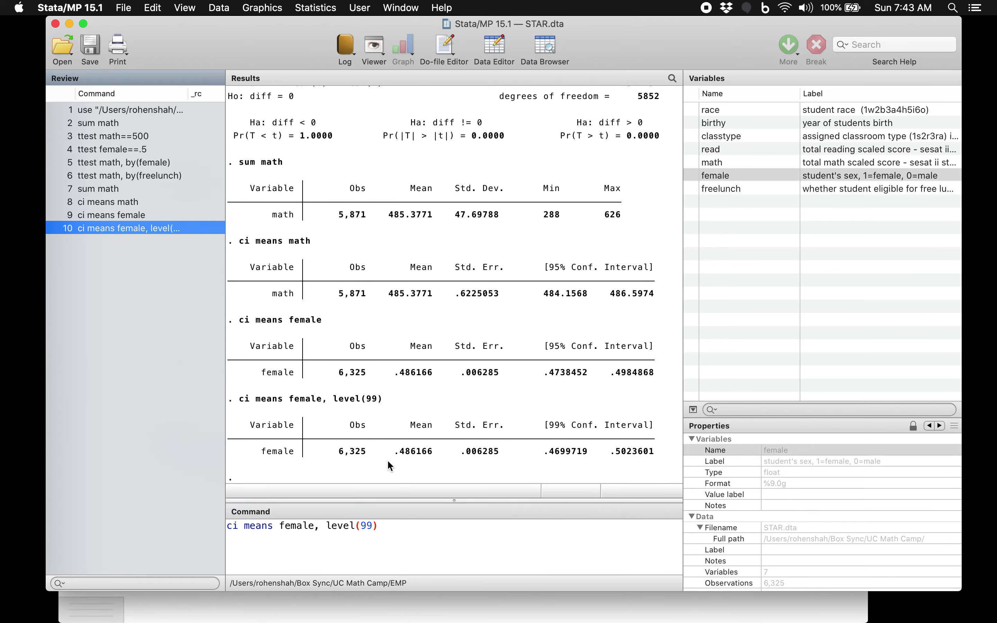
pyautogui.doubleClick(337, 524)
pyautogui.write('l')
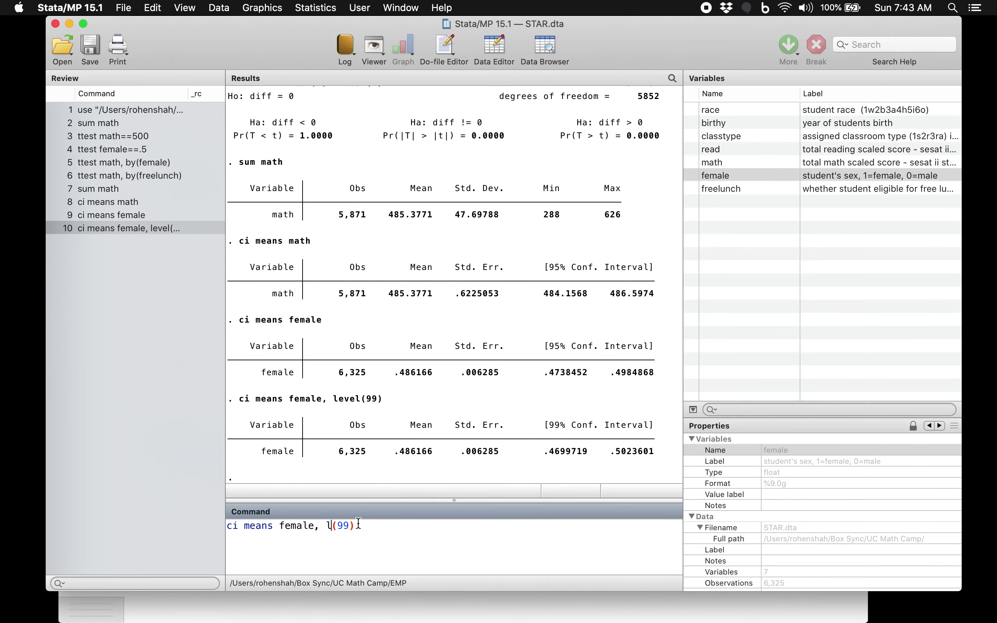
pyautogui.press('Return')
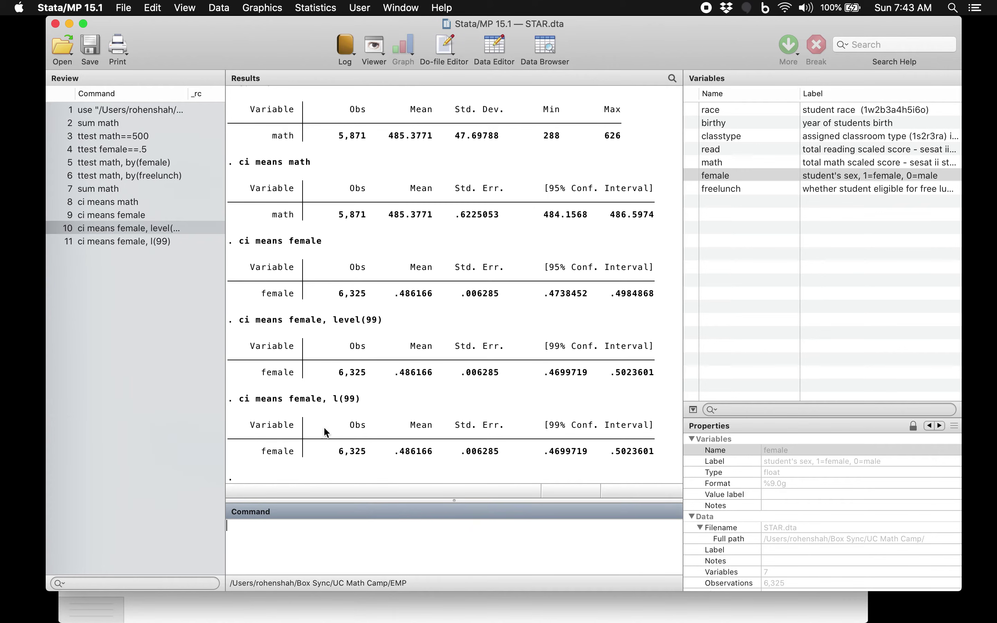
# Step: Look up the ci command with help ci, examine its options section, and return to the main Stata window
pyautogui.write('help')
pyautogui.write('ci')
pyautogui.press('Return')
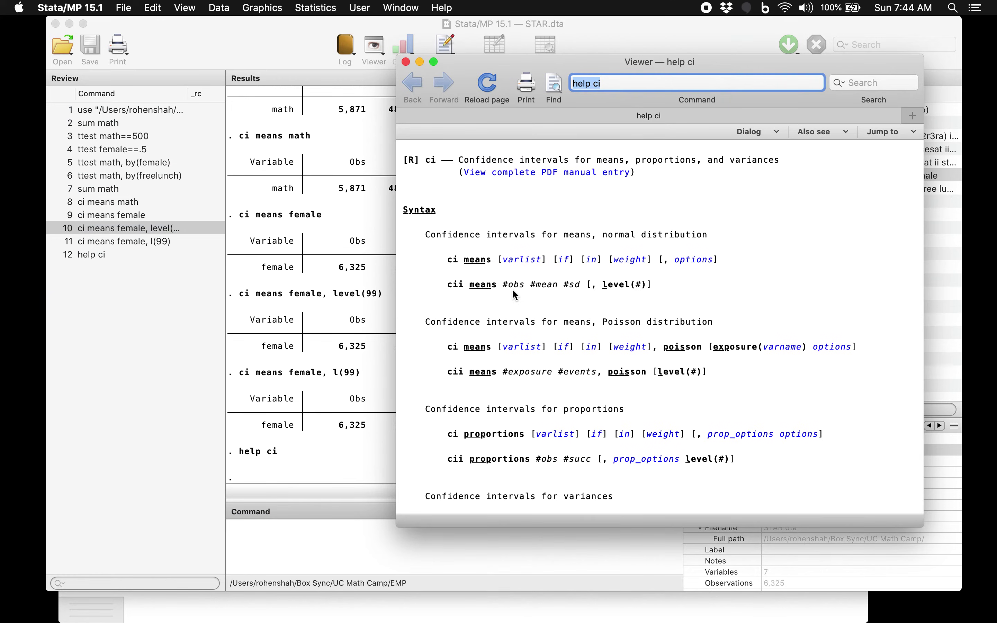
pyautogui.click(695, 260)
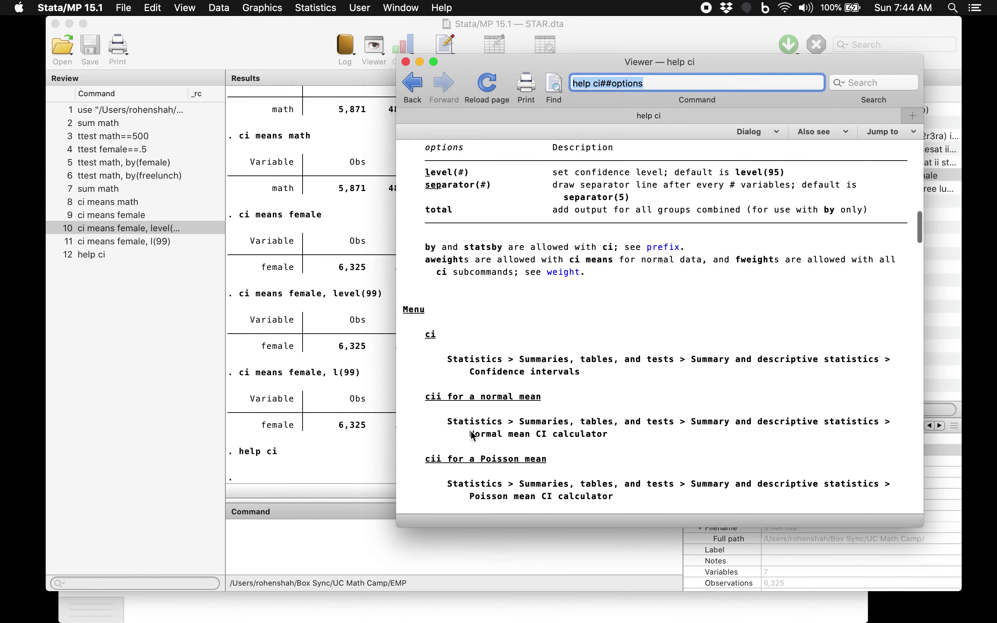
pyautogui.click(383, 566)
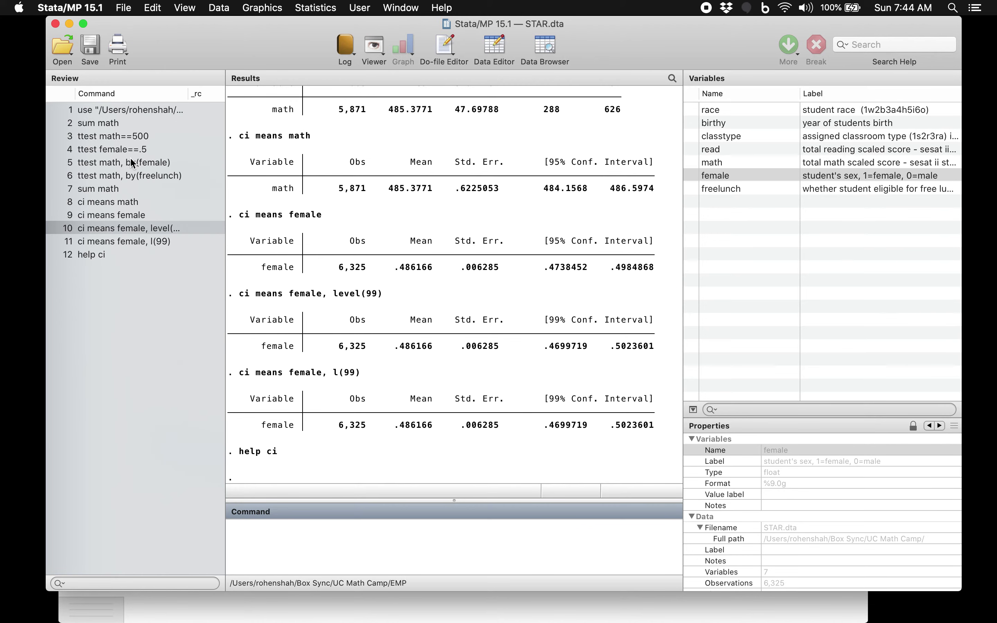
# Step: Rerun the two-sample t-test of math scores by sex with ttest math, by(female)
pyautogui.click(158, 163)
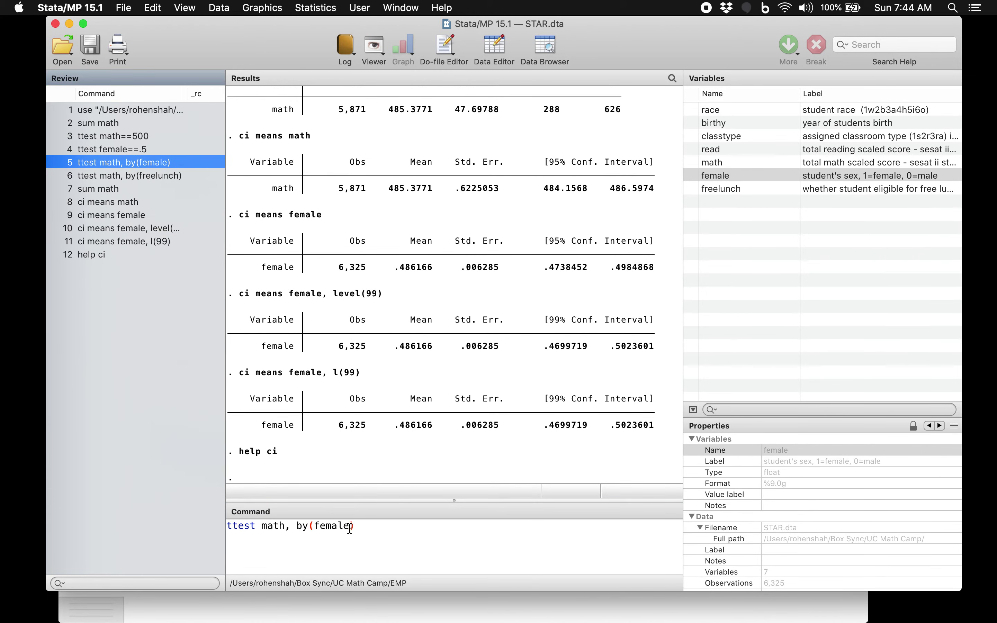
pyautogui.click(358, 535)
pyautogui.press('Return')
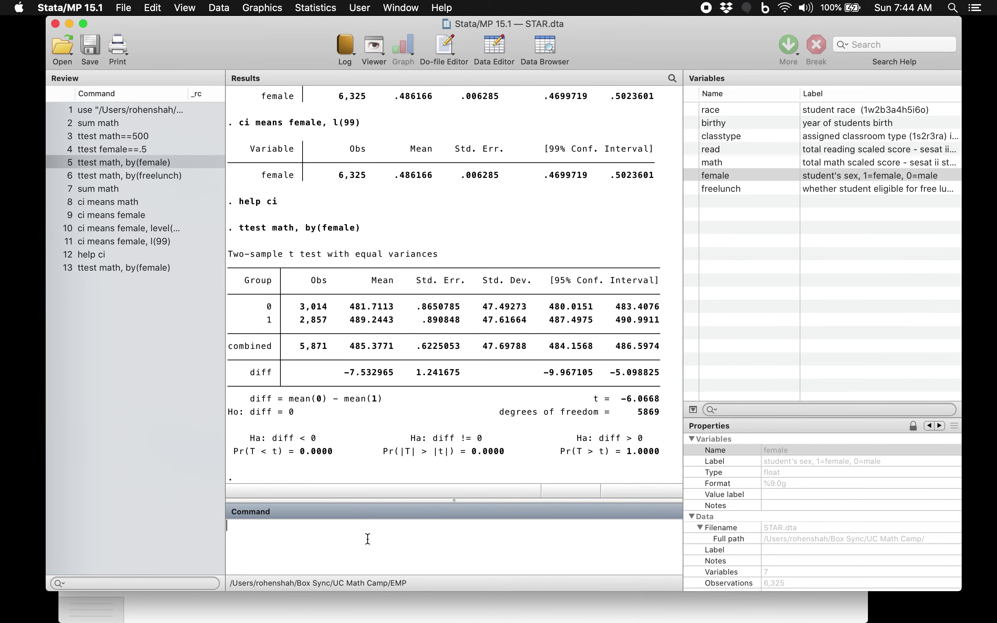
# Step: Regress math scores on sex with reg math female and compare the coefficient table with the t-test output above it
pyautogui.write('reg math female')
pyautogui.press('Return')
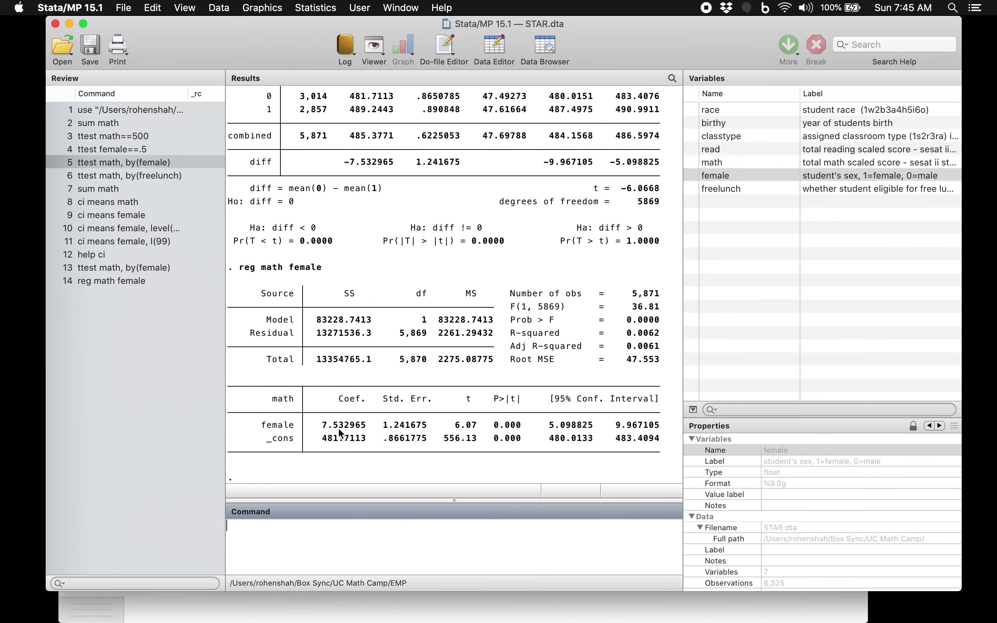
pyautogui.scroll(3, 368, 193)
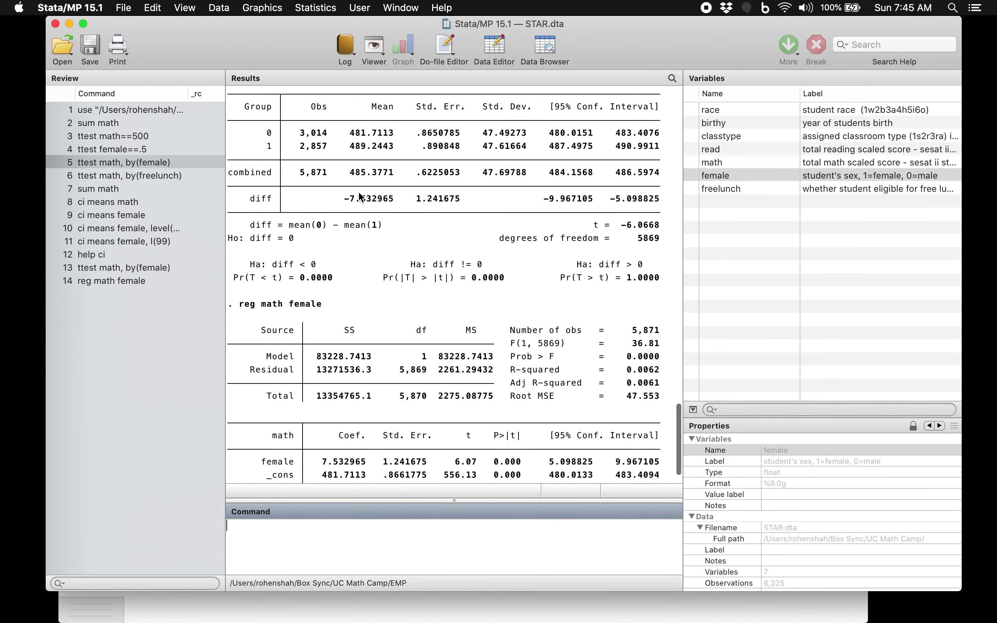
pyautogui.scroll(-3, 344, 354)
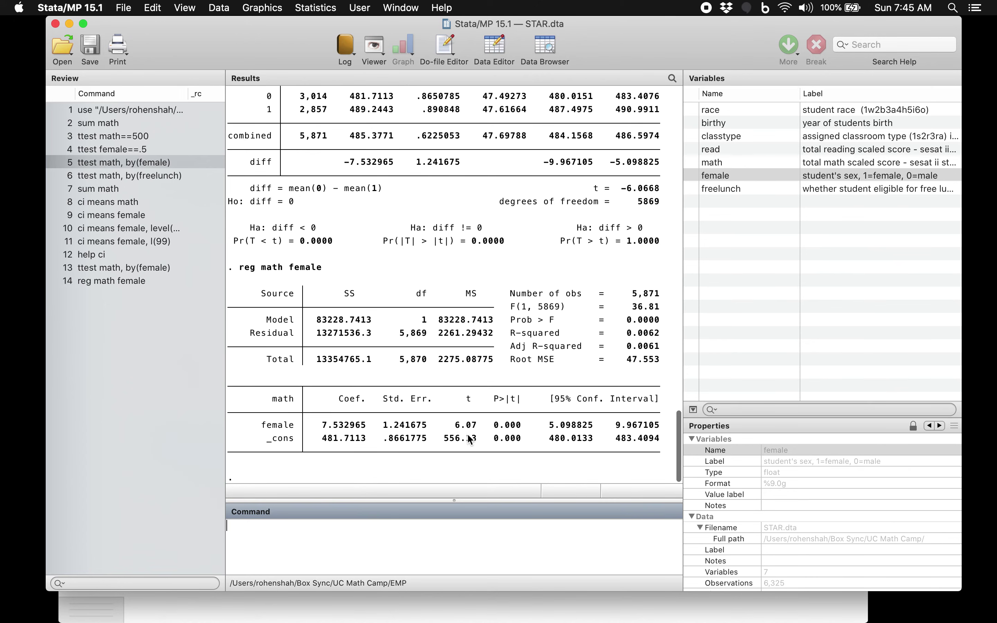
pyautogui.scroll(4, 472, 435)
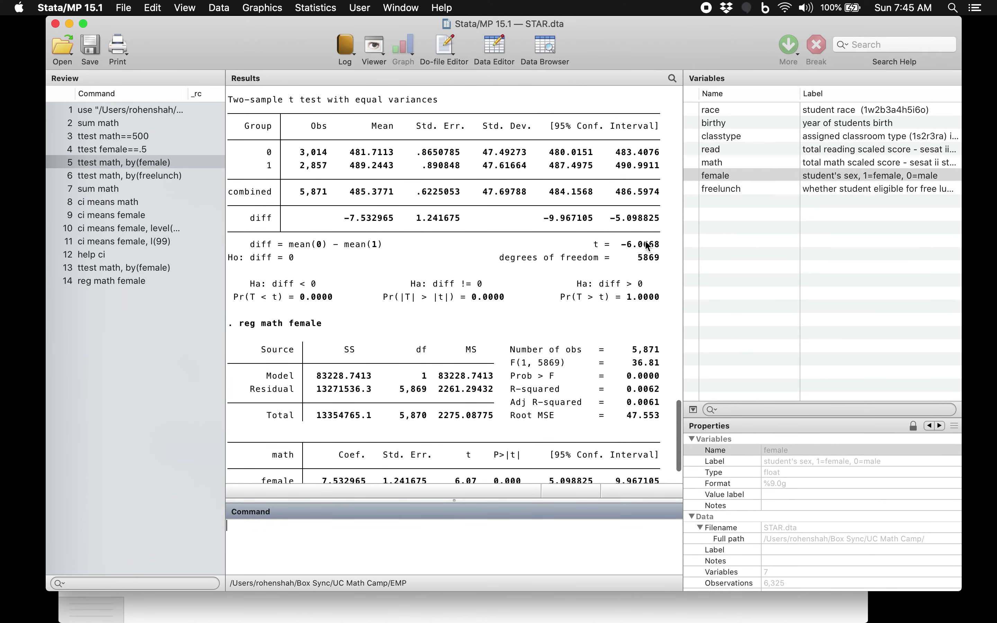
pyautogui.scroll(-4, 438, 439)
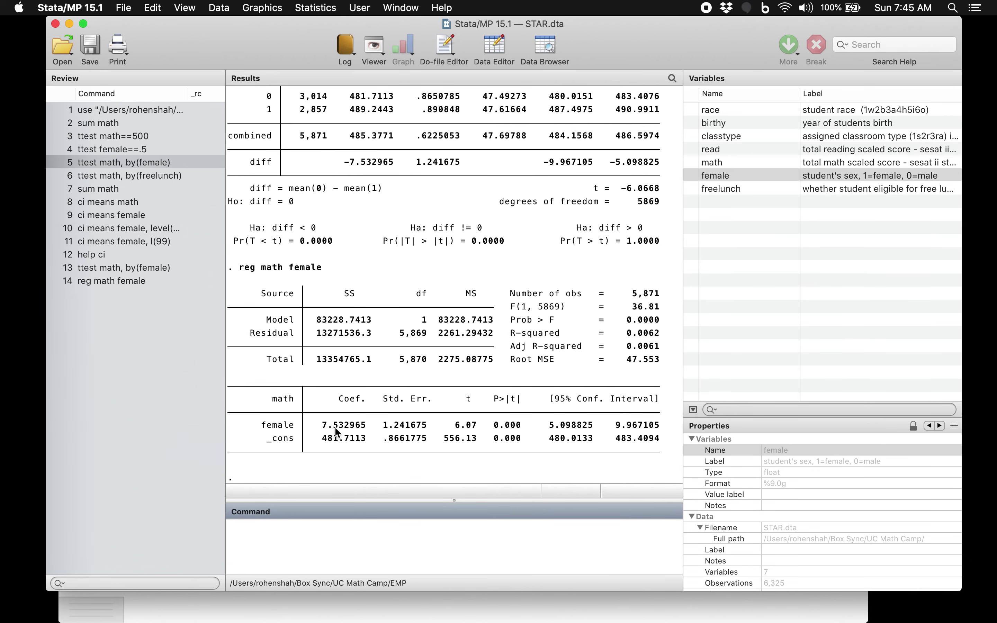
pyautogui.scroll(3, 321, 402)
pyautogui.scroll(3, 344, 147)
pyautogui.scroll(-6, 326, 131)
# Step: Select the race variable and tabulate its categories with the command tab race
pyautogui.click(725, 109)
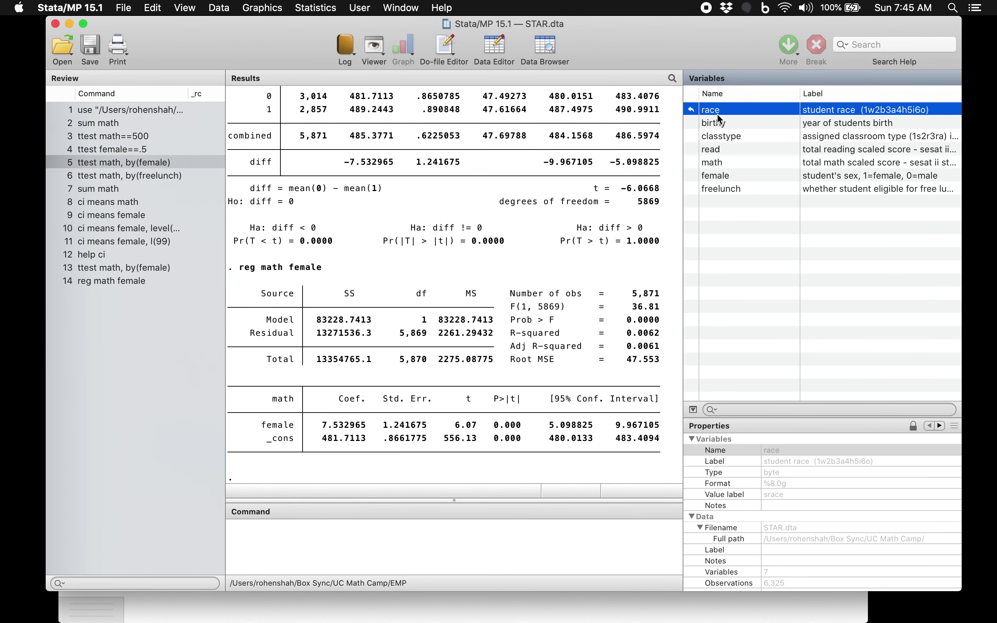
pyautogui.click(516, 521)
pyautogui.write('tab race')
pyautogui.press('Return')
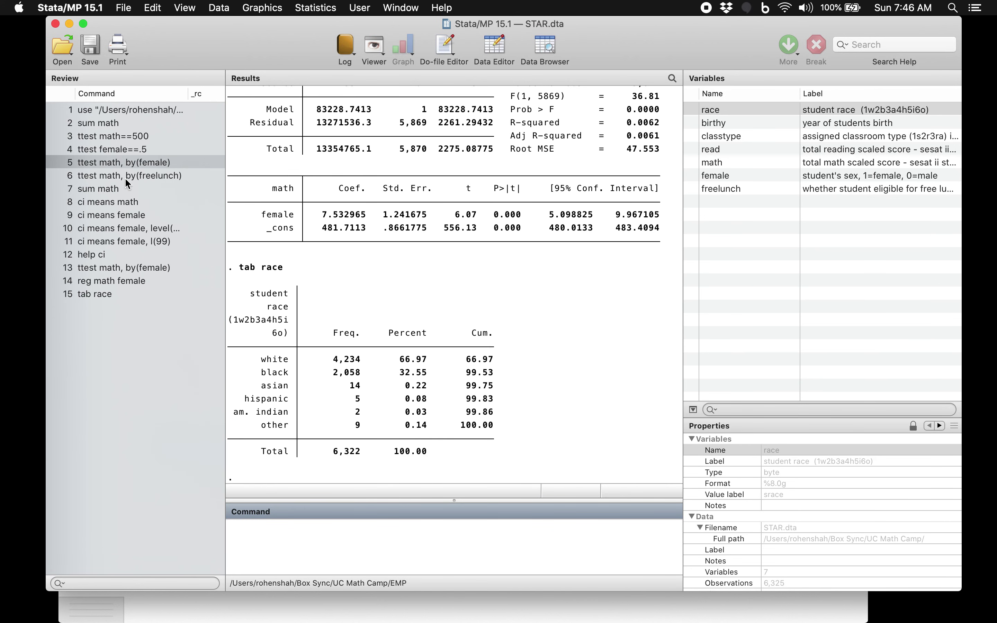
# Step: Try to run a two-sample t-test of math scores by race with ttest math, by(race)
pyautogui.click(132, 162)
pyautogui.doubleClick(329, 525)
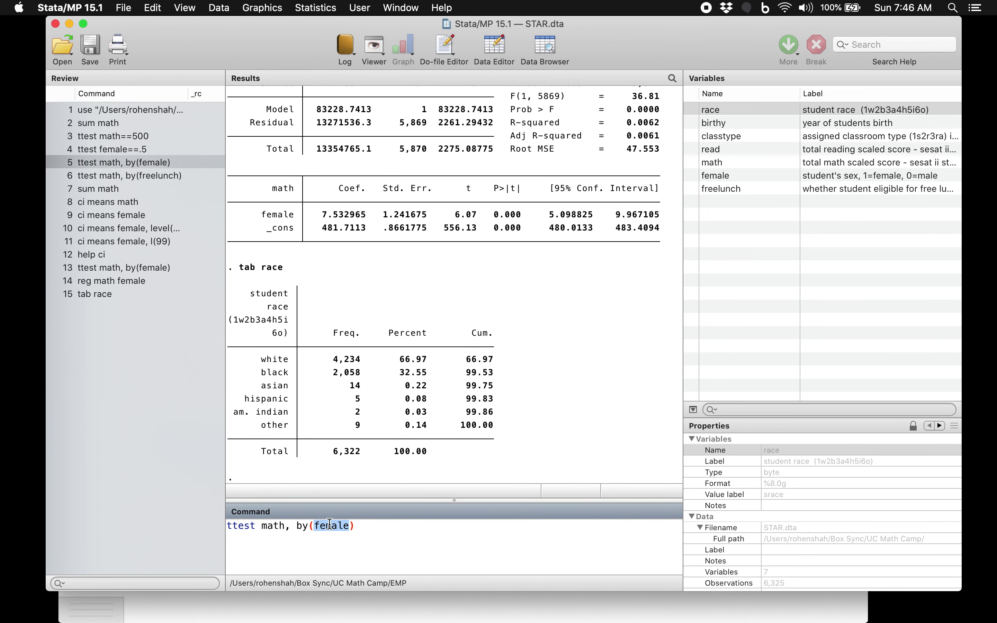
pyautogui.write('rac')
pyautogui.press('Return')
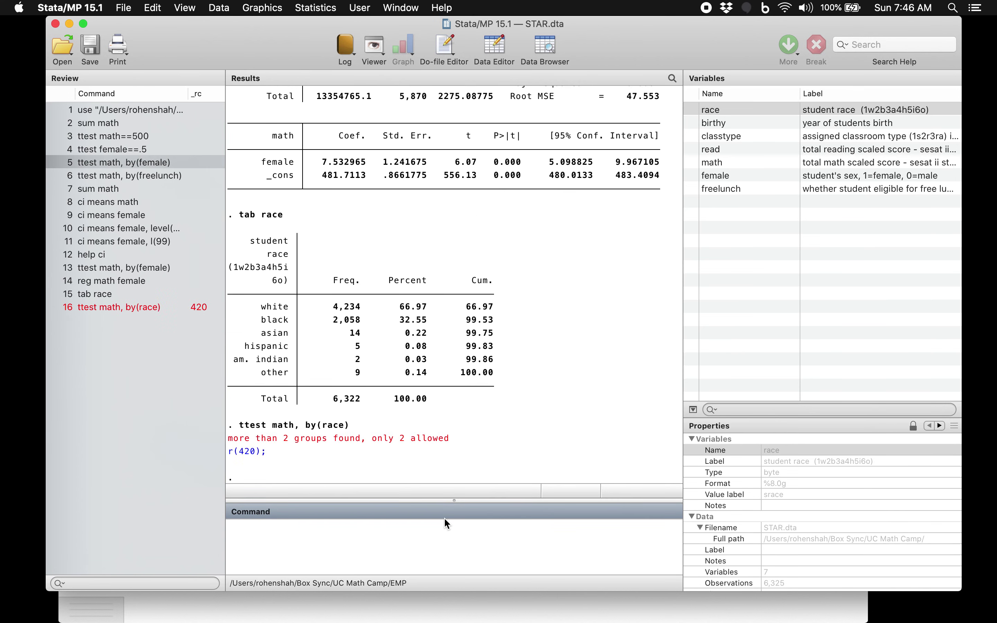